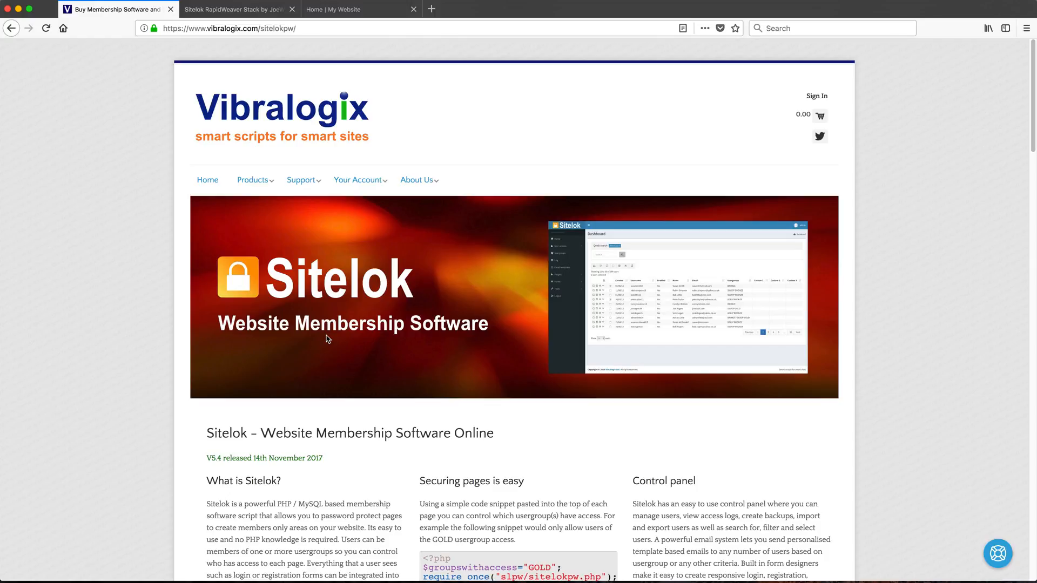
# Switch to the 'Sitelok RapidWeaver Stack' tab showing the $39.95 Community page
pyautogui.click(254, 10)
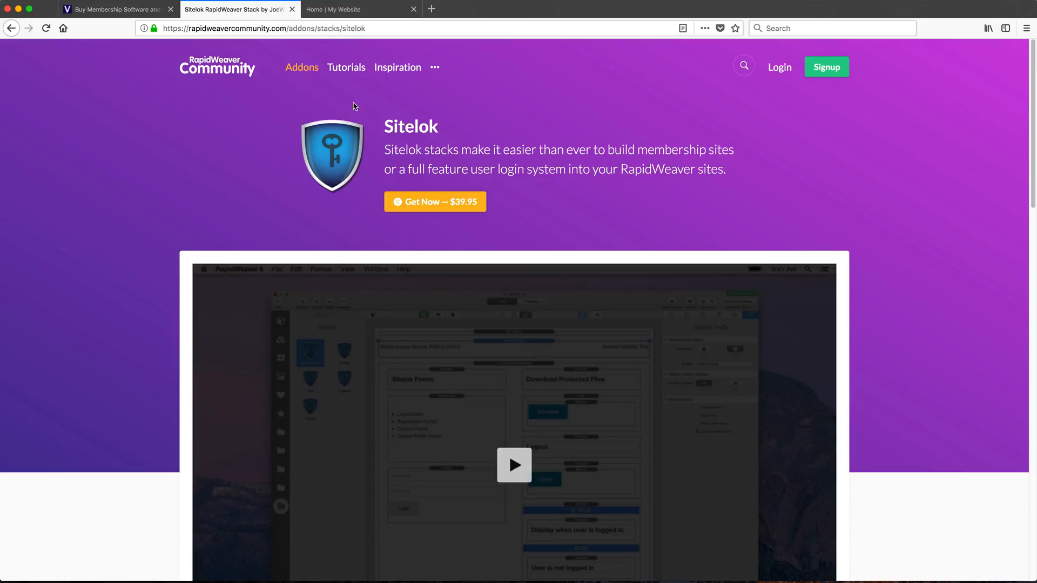
# Close the Vibralogix and Community Sitelok tabs and open the site's Protected page
pyautogui.click(171, 9)
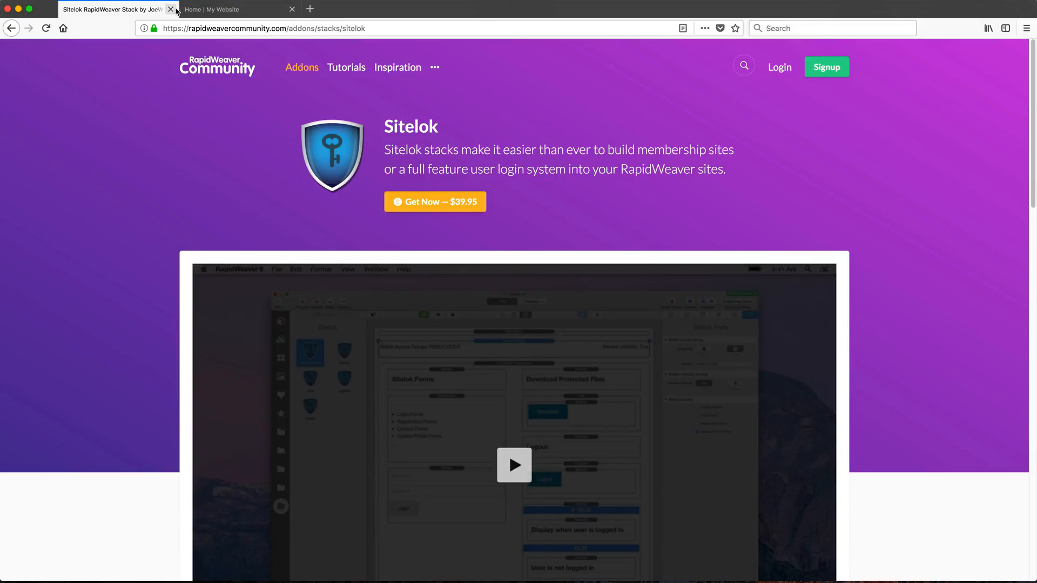
pyautogui.click(170, 9)
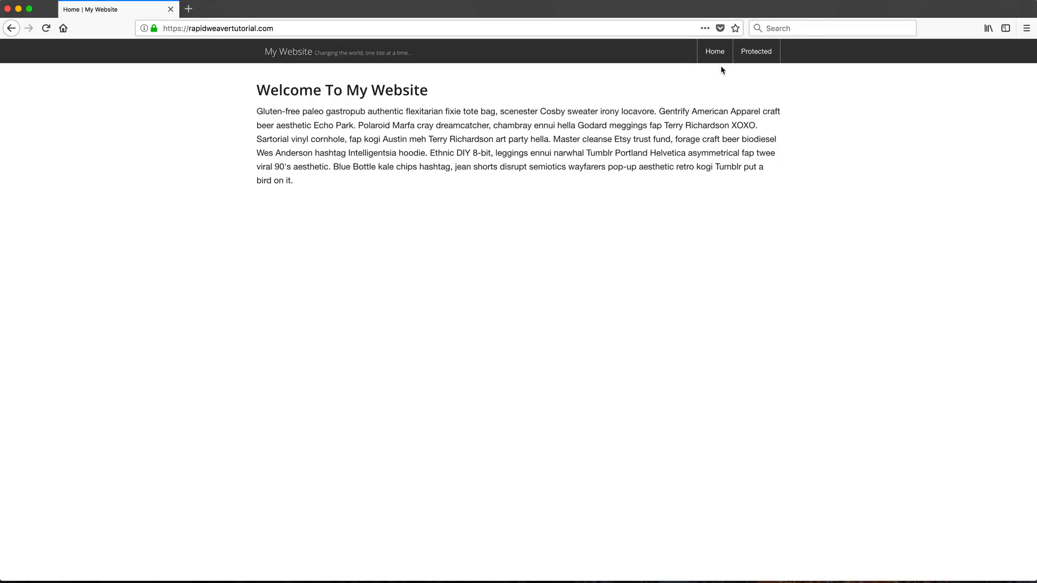
pyautogui.click(756, 56)
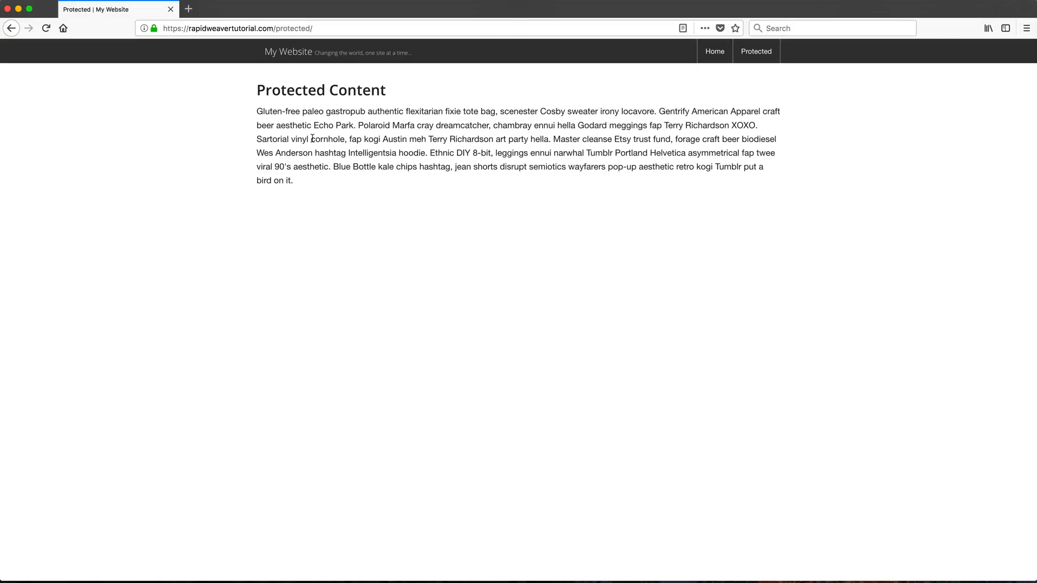
pyautogui.press('super+space')
# Launch RapidWeaver and compare the Home page layout with the Protected page
pyautogui.write('ra')
pyautogui.press('Return')
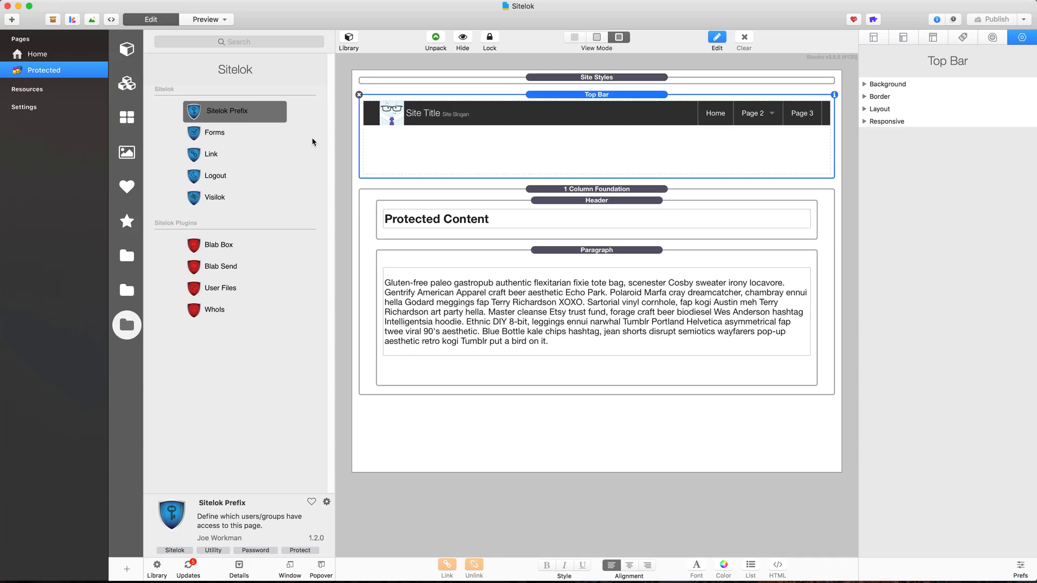
pyautogui.click(72, 58)
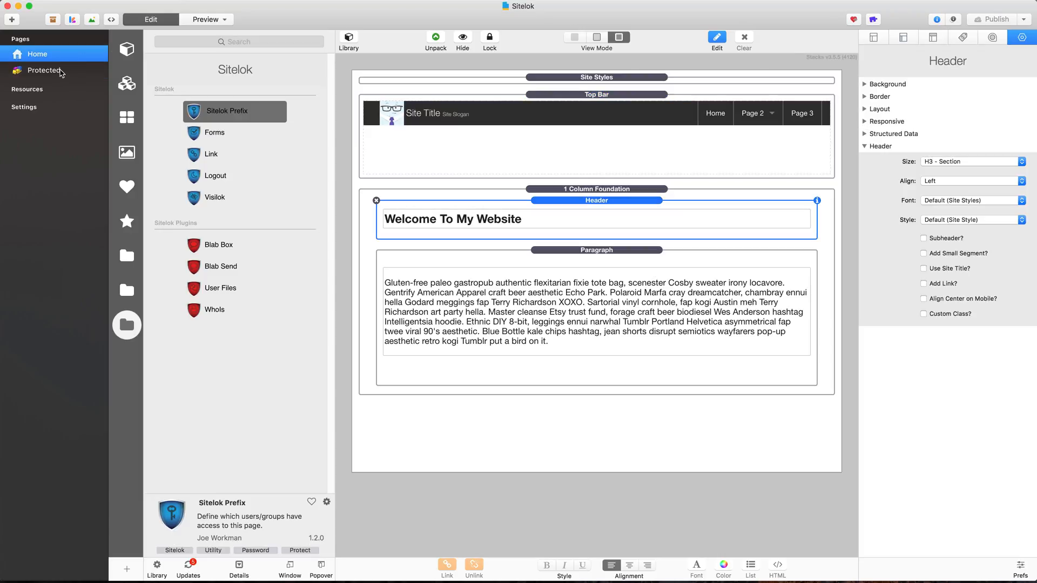
pyautogui.click(61, 74)
# Pick the Sitelok Prefix stack, then reveal the desktop and select the sitelokpw folder
pyautogui.click(234, 106)
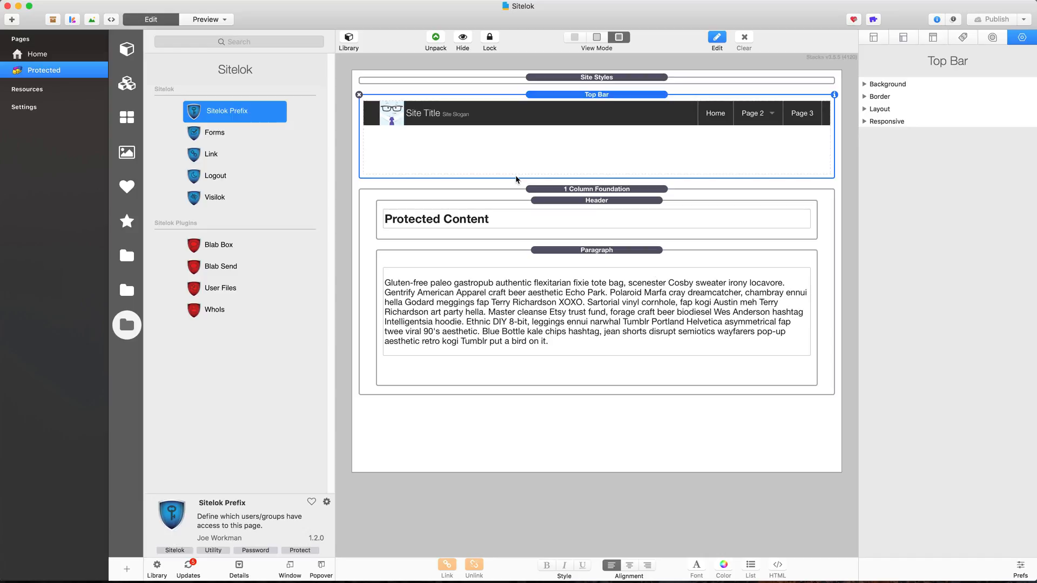
pyautogui.moveTo(1036, 0)
pyautogui.click(1011, 81)
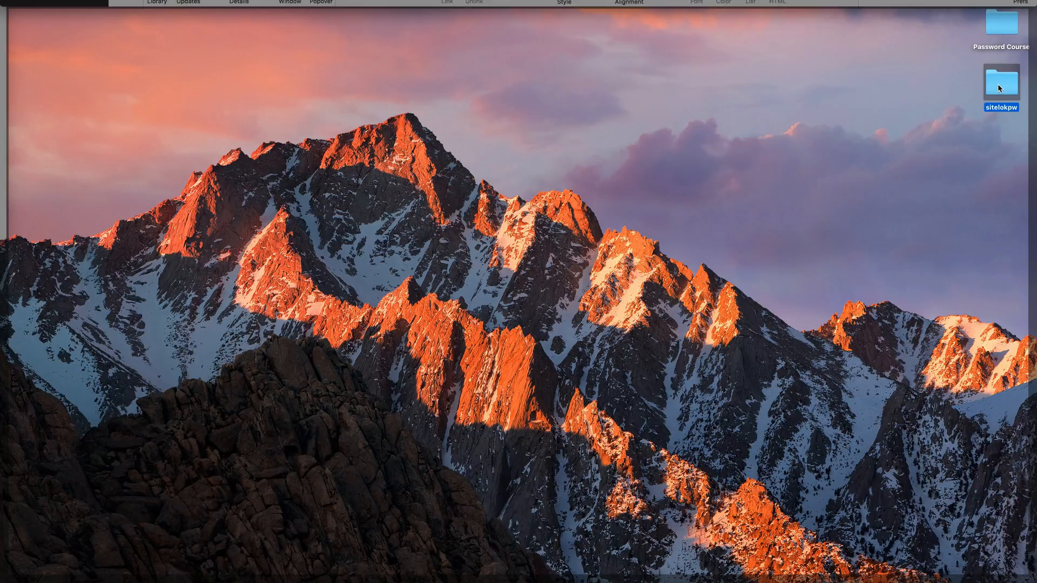
# Open manualsitelok.pdf from the sitelokpw folder in a widened, zoomed-in Preview window
pyautogui.doubleClick(997, 84)
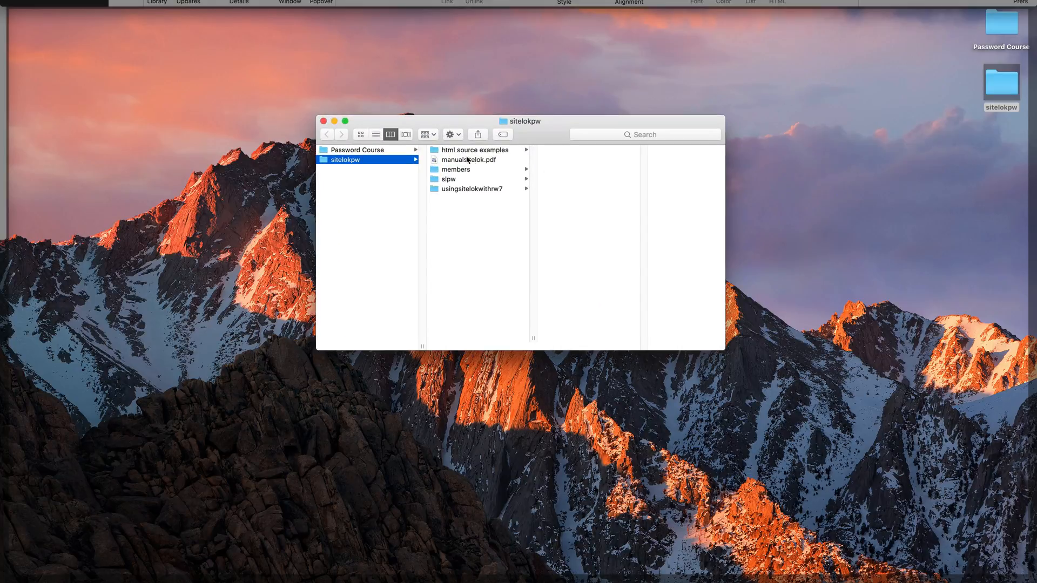
pyautogui.doubleClick(451, 160)
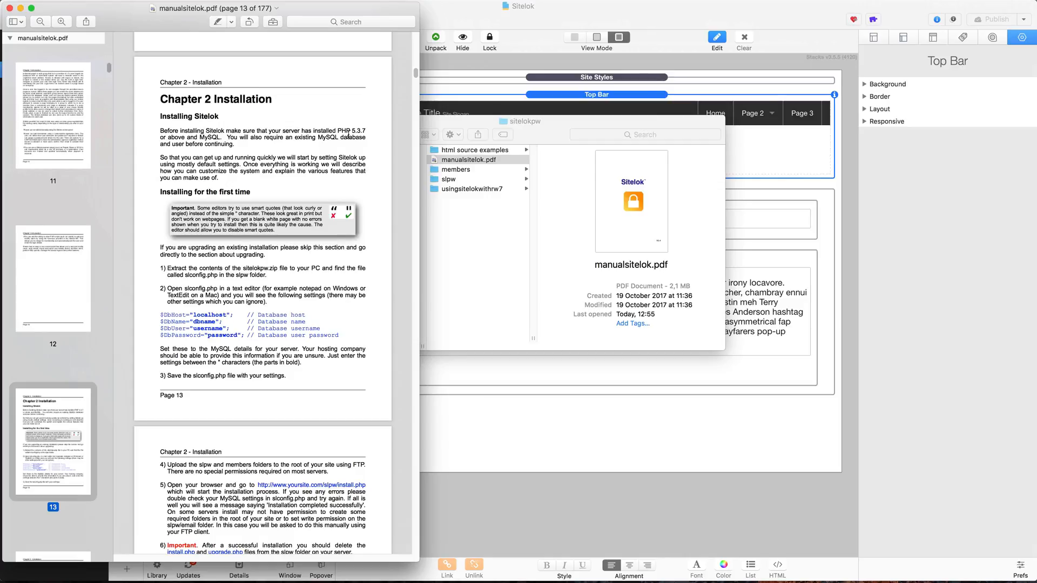
pyautogui.moveTo(420, 192); pyautogui.dragTo(673, 189)
pyautogui.press('super+plus')
pyautogui.press('super+plus')
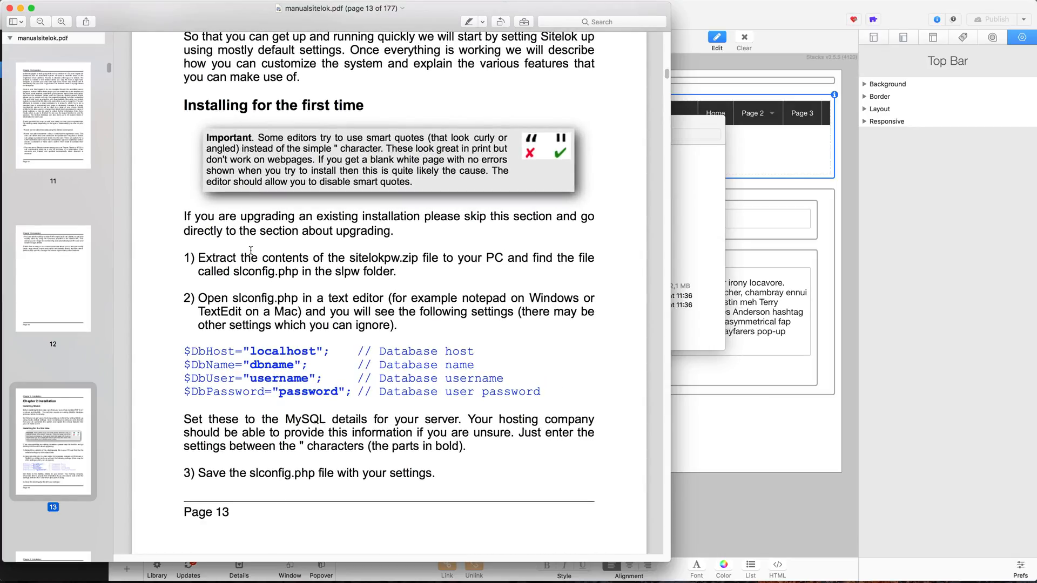
# Highlight the 'Installing for the first time' heading, slconfig.php and the database settings lines
pyautogui.moveTo(184, 105); pyautogui.dragTo(358, 110)
pyautogui.click(350, 265)
pyautogui.moveTo(233, 272); pyautogui.dragTo(296, 273)
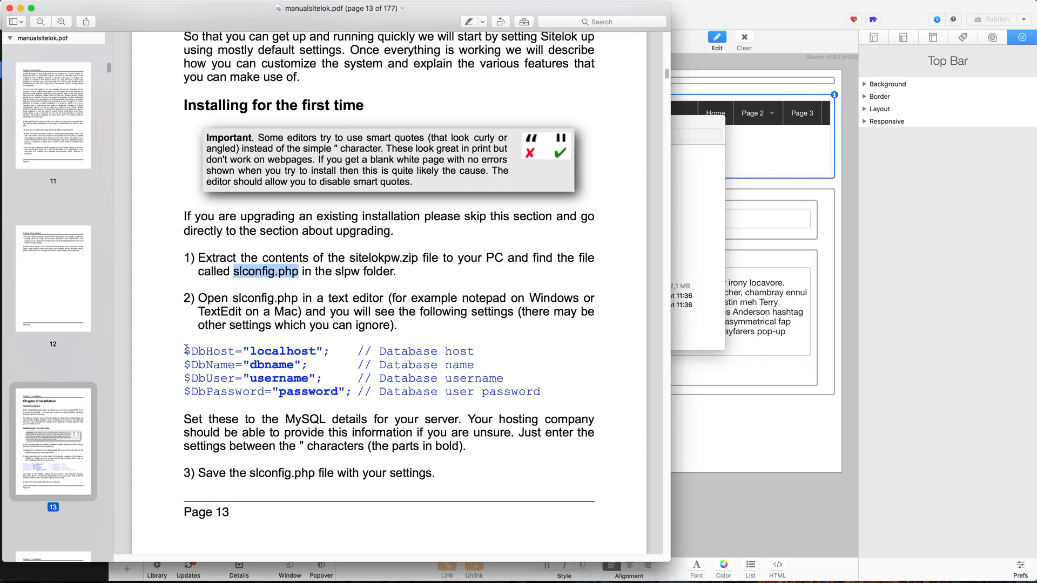
pyautogui.moveTo(184, 351); pyautogui.dragTo(347, 392)
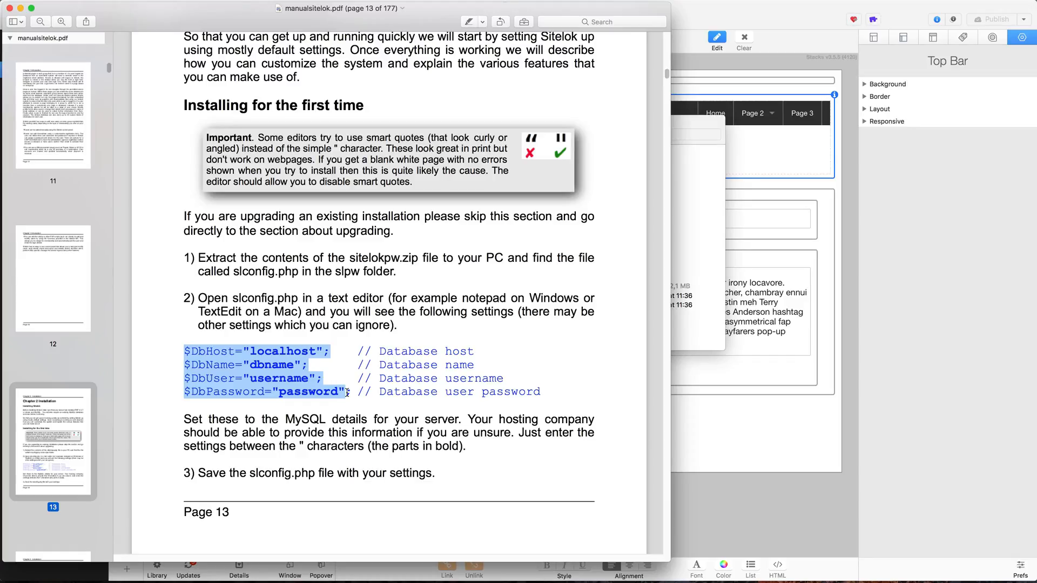
# Highlight the localhost and dbname values, then bring the sitelokpw Finder window forward
pyautogui.click(295, 384)
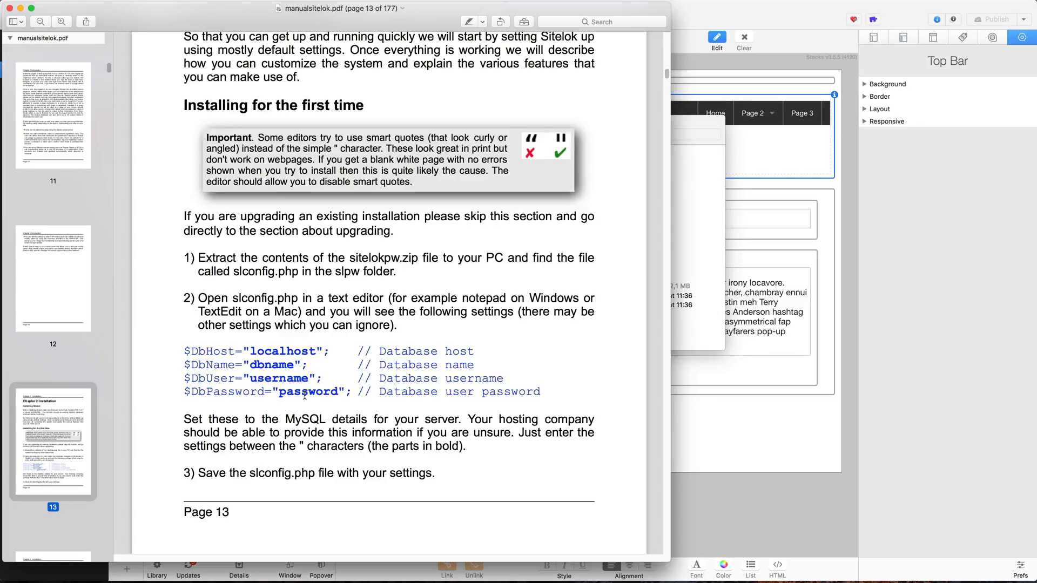
pyautogui.moveTo(248, 351); pyautogui.dragTo(317, 351)
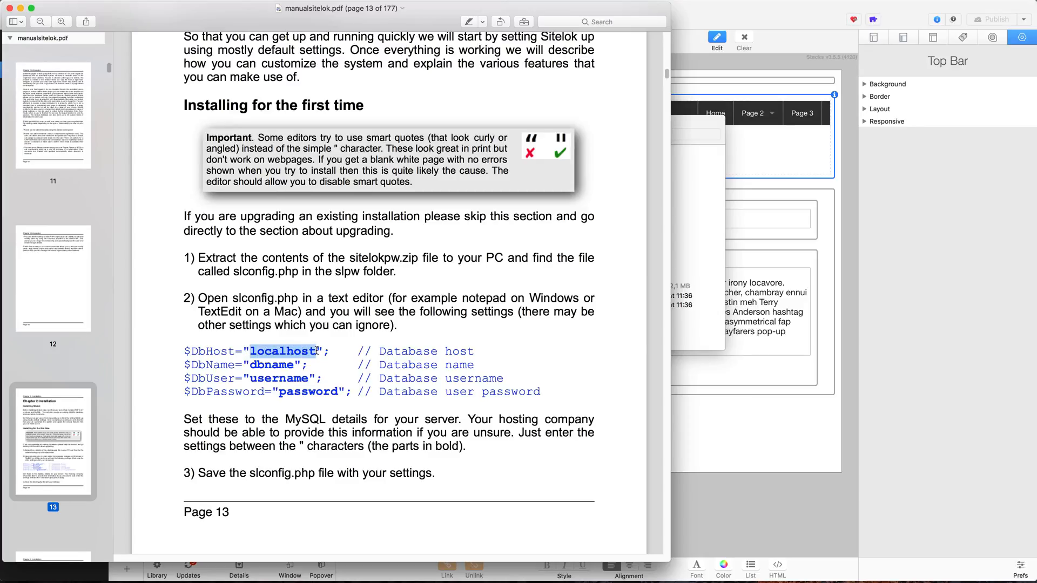
pyautogui.moveTo(249, 364); pyautogui.dragTo(293, 365)
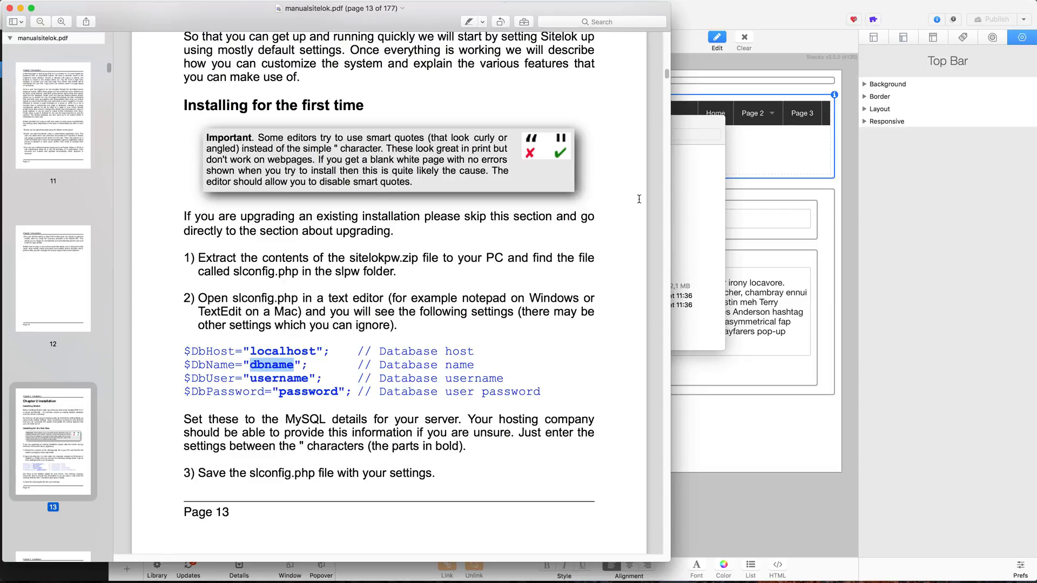
pyautogui.click(699, 194)
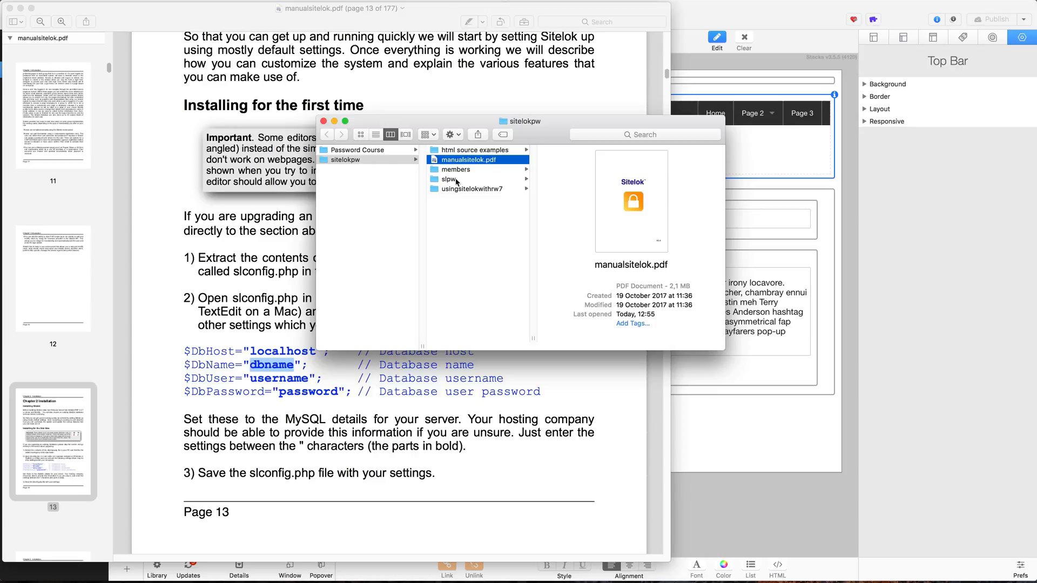
# Open the slpw folder and view its slconfig.php in Visual Studio Code
pyautogui.click(455, 180)
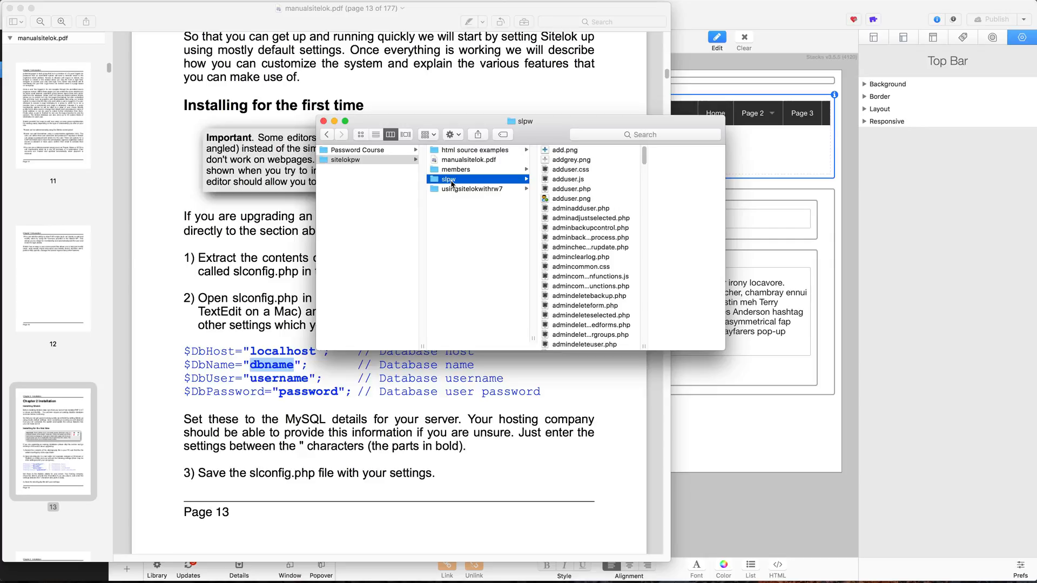
pyautogui.press('super+space')
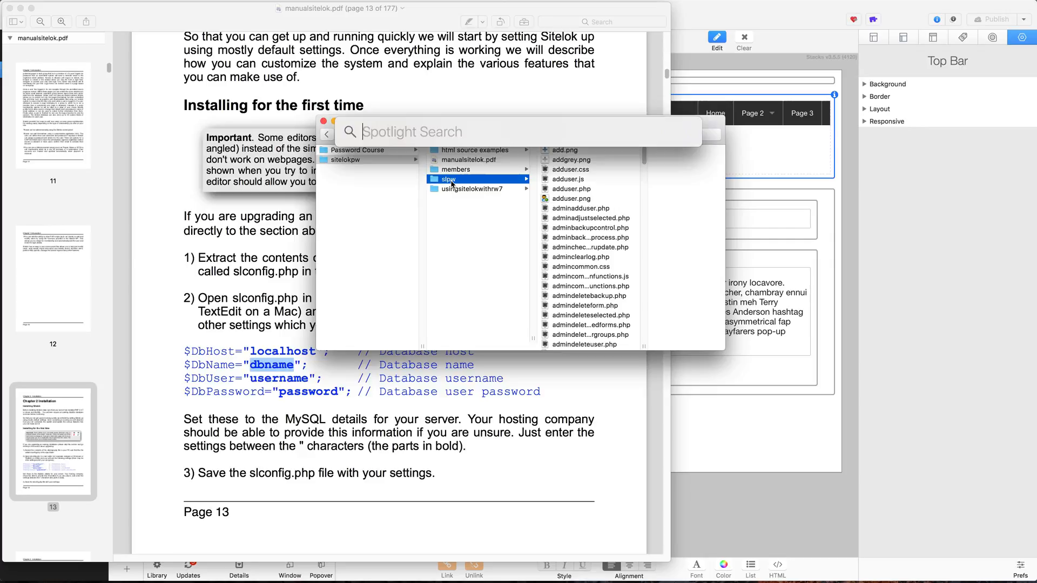
pyautogui.write('vi')
pyautogui.press('Return')
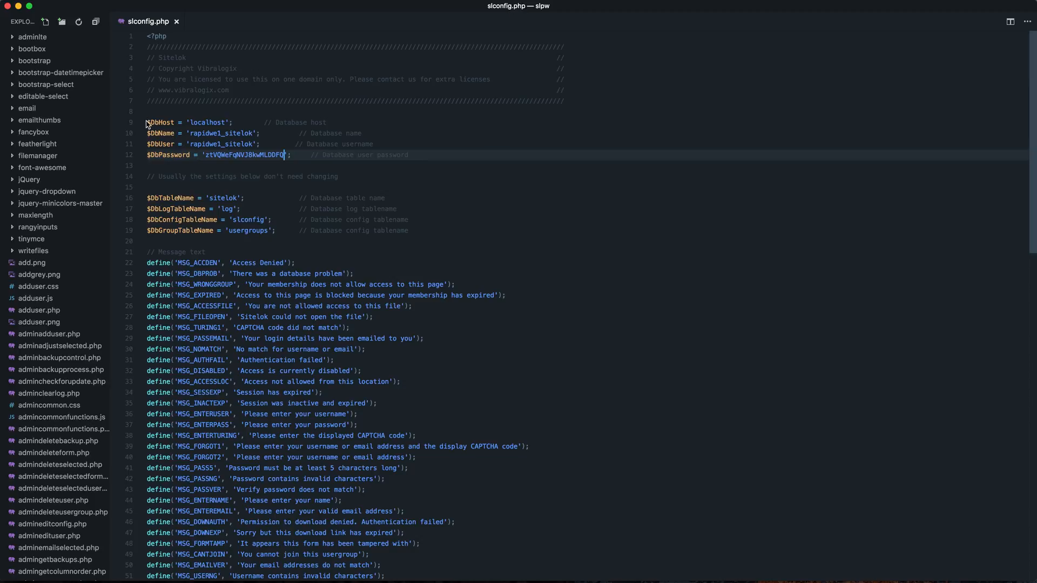
# Highlight the database settings lines and the localhost value on line 9
pyautogui.moveTo(149, 123); pyautogui.dragTo(240, 155)
pyautogui.click(249, 155)
pyautogui.moveTo(194, 124); pyautogui.dragTo(217, 124)
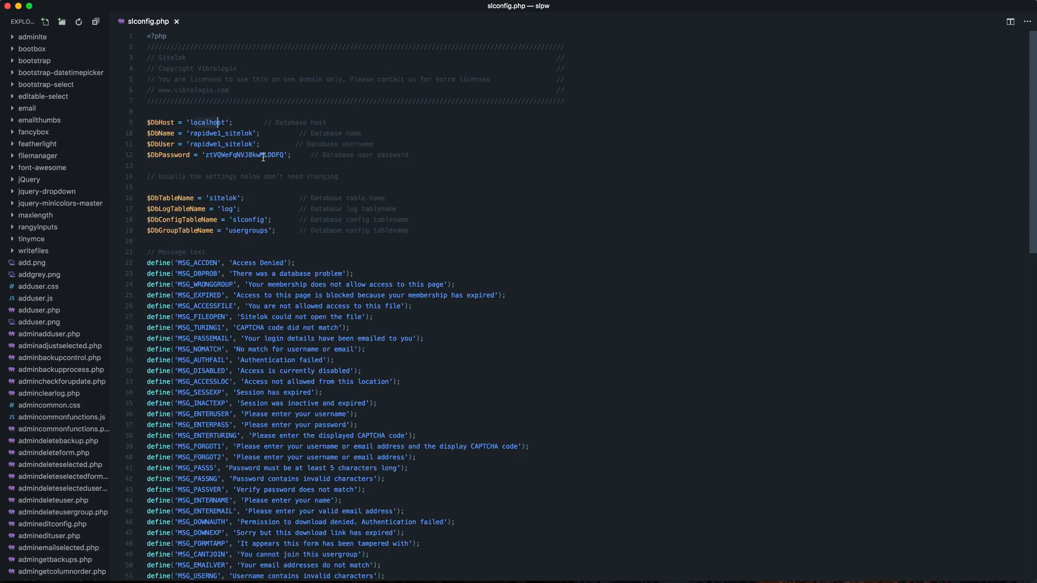
# Launch Transmit to view the RapidWeaverTutorial.com public_html files
pyautogui.press('super+space')
pyautogui.write('t')
pyautogui.press('Return')
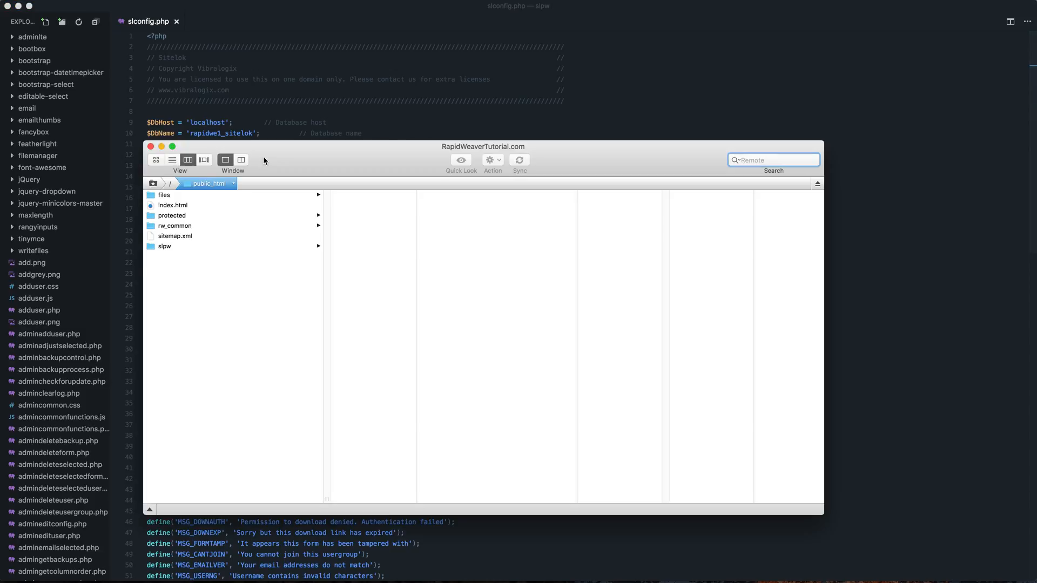
# Show the server's slpw folder contents in Transmit, then return to Preview
pyautogui.click(165, 247)
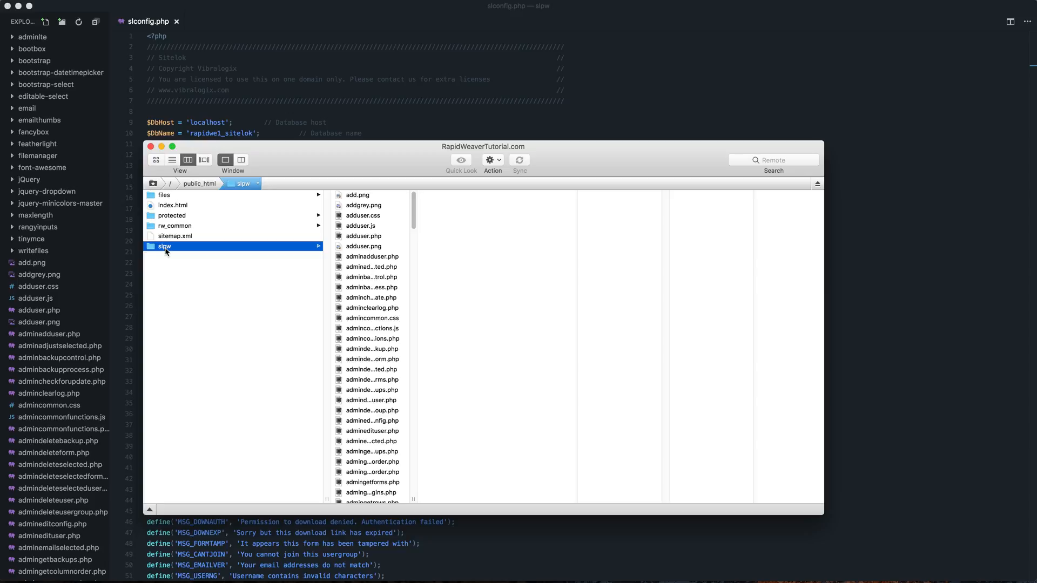
pyautogui.press('super+space')
pyautogui.write('preview')
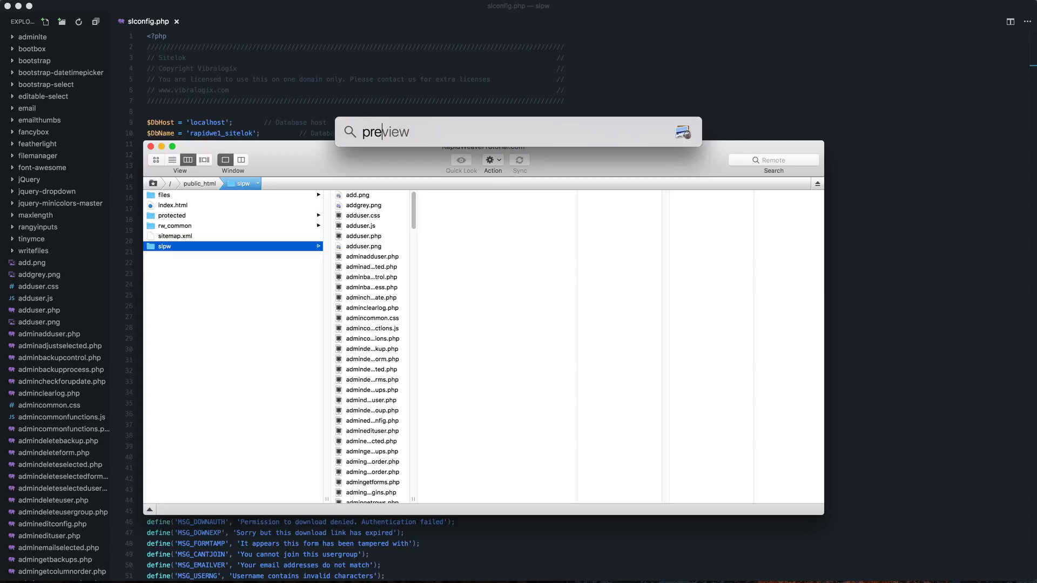
pyautogui.press('Return')
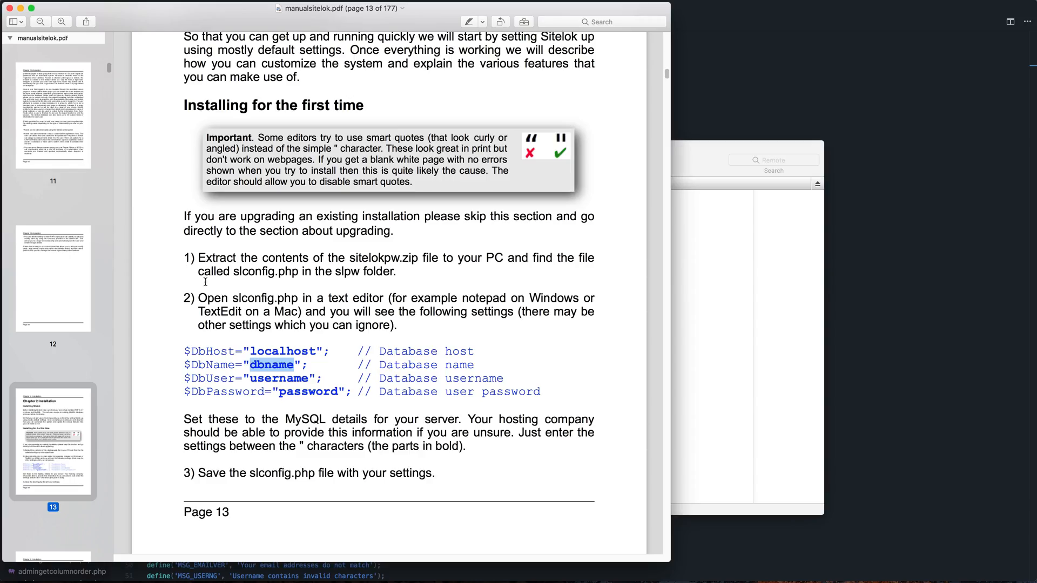
# Scroll to page 14 and highlight 'slpw/install.php' in the install URL
pyautogui.scroll(-5, 278, 335)
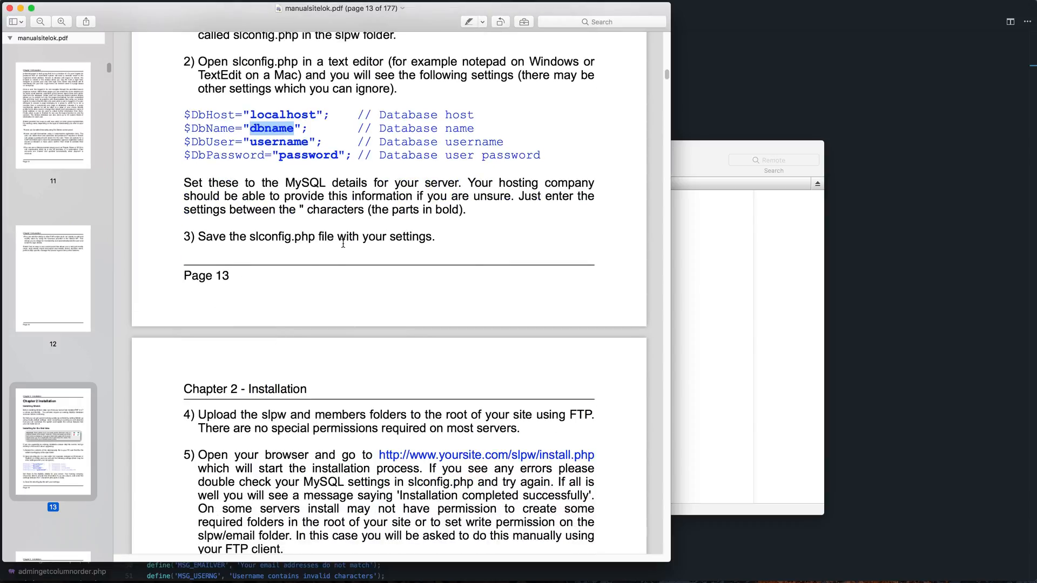
pyautogui.scroll(-4, 305, 303)
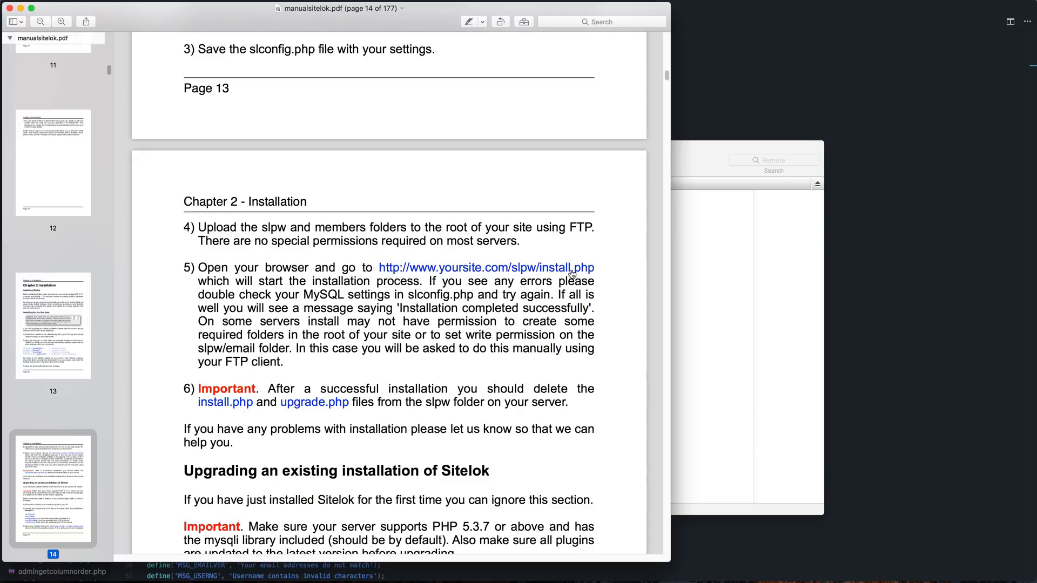
pyautogui.moveTo(600, 266); pyautogui.dragTo(512, 269)
pyautogui.press('super+c')
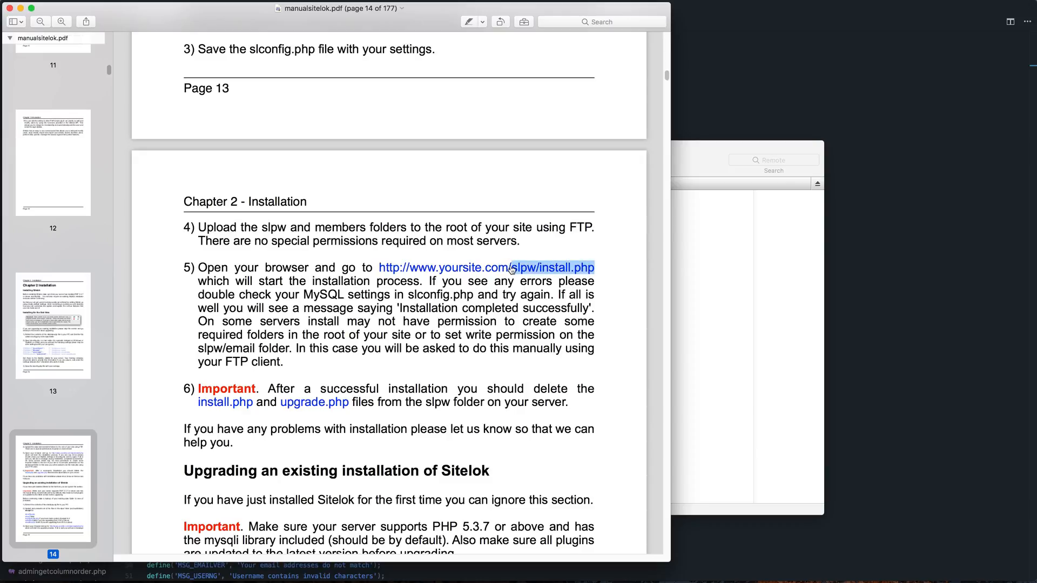
# Switch back to Firefox
pyautogui.press('super+space')
pyautogui.write('firefox')
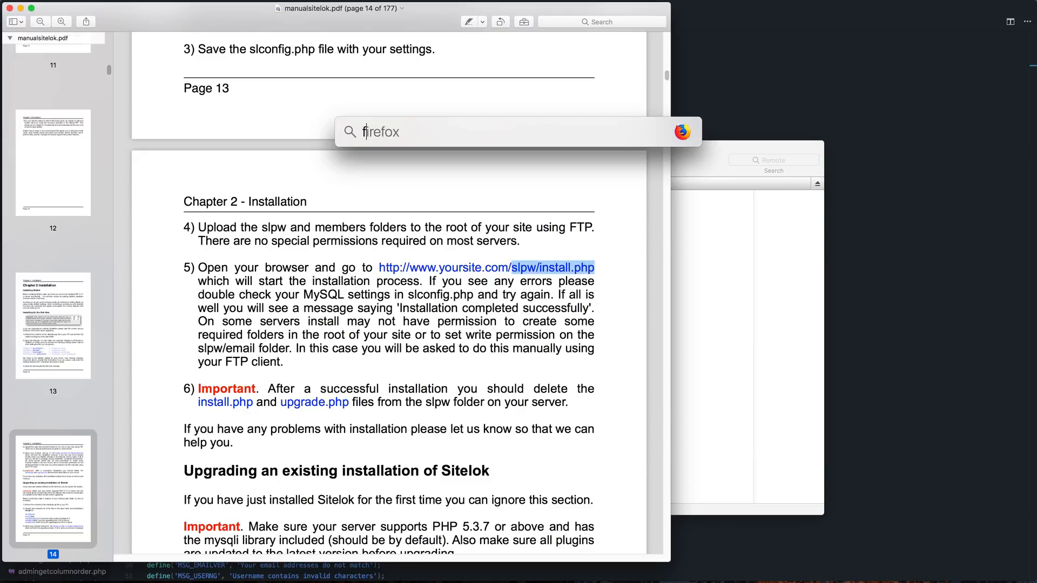
pyautogui.press('Return')
# Replace 'protected/' with 'slpw/install.php' in the address bar and load the installer
pyautogui.click(296, 29)
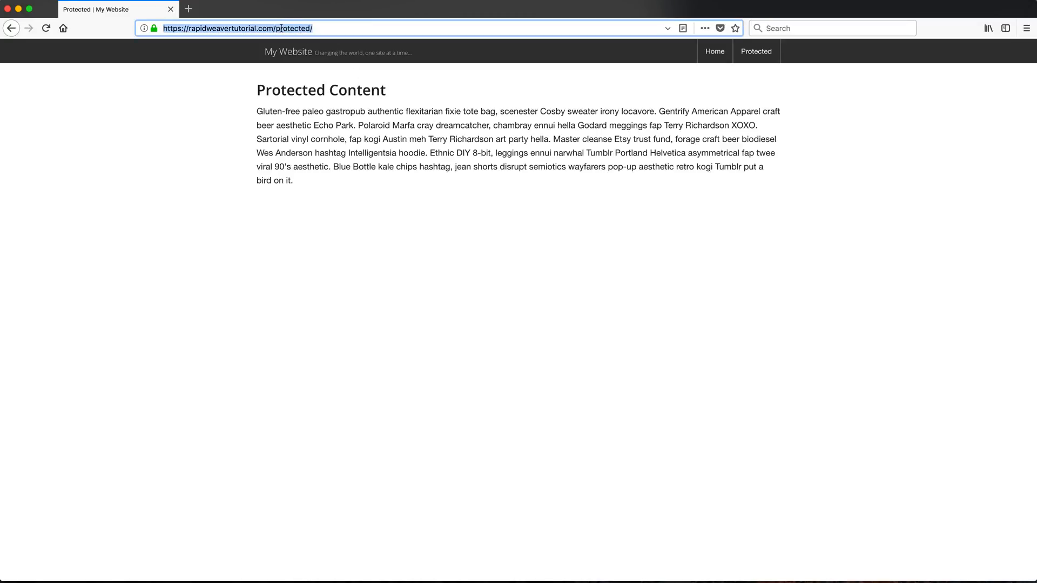
pyautogui.click(277, 28)
pyautogui.moveTo(276, 28); pyautogui.dragTo(286, 47)
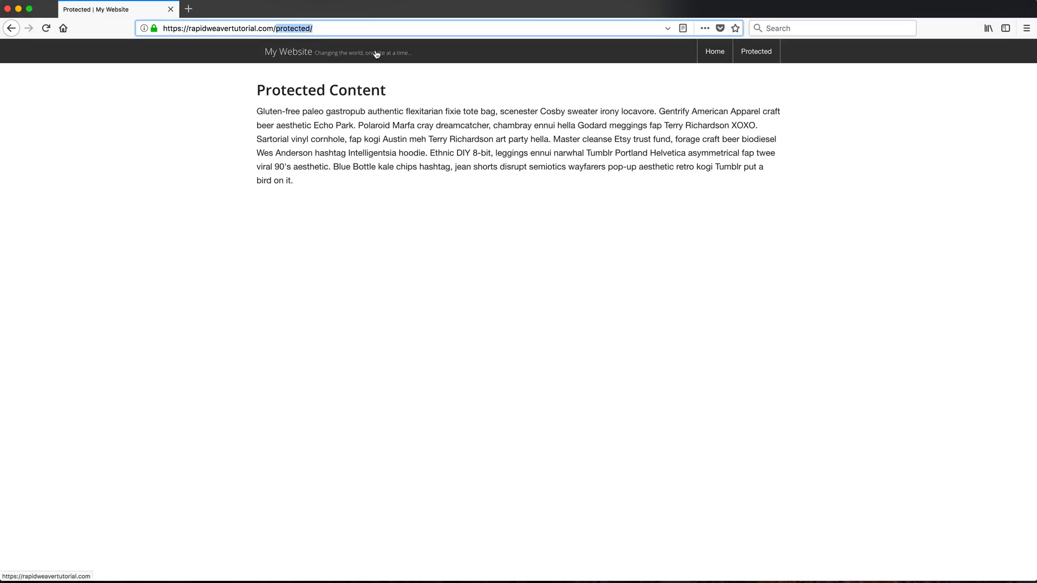
pyautogui.press('super+v')
pyautogui.press('Return')
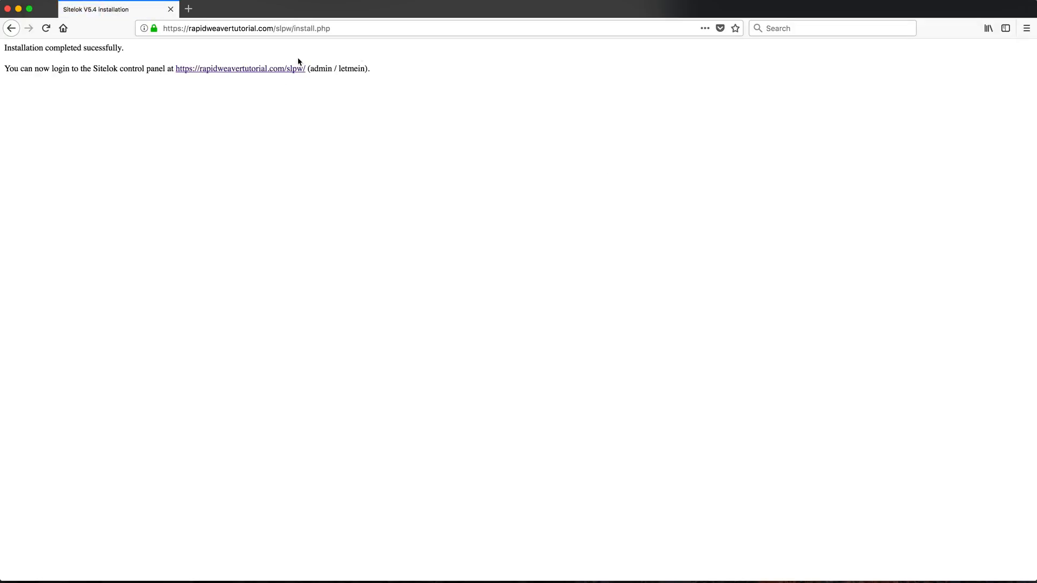
# Review the success message and default login credentials, then open the slpw control panel login
pyautogui.moveTo(4, 47); pyautogui.dragTo(116, 48)
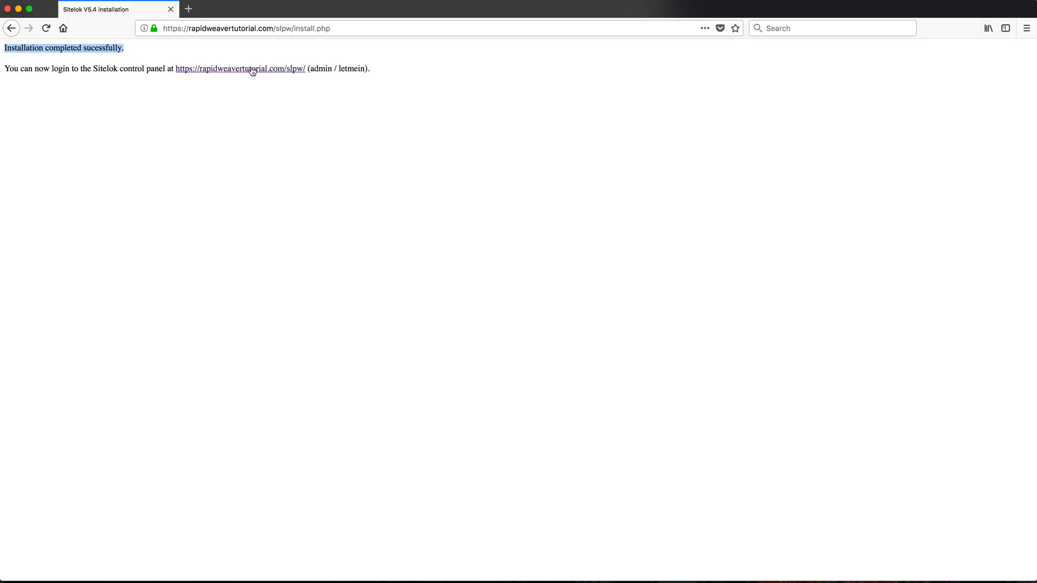
pyautogui.moveTo(103, 69); pyautogui.dragTo(151, 69)
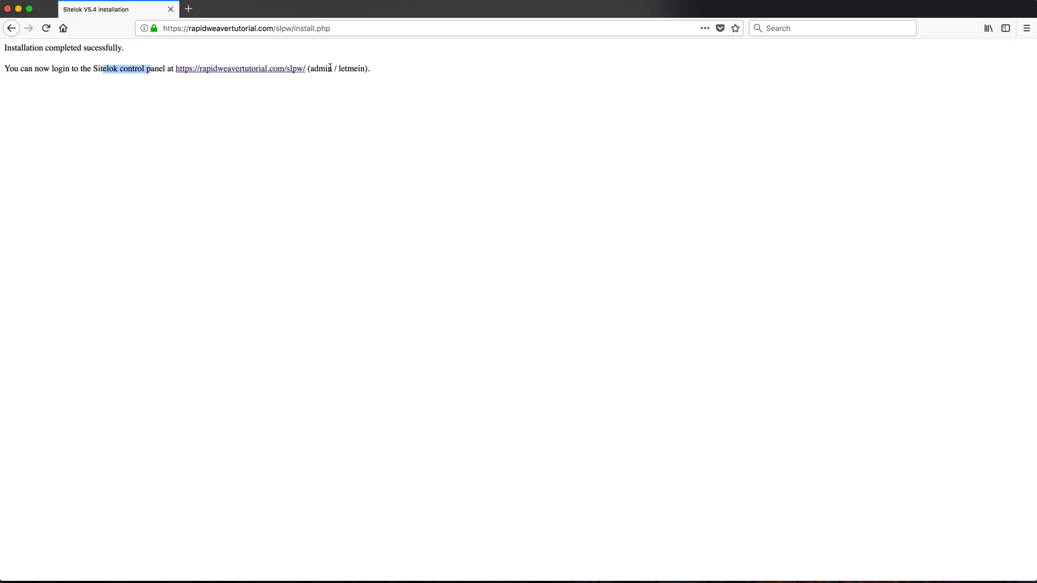
pyautogui.moveTo(311, 69); pyautogui.dragTo(365, 69)
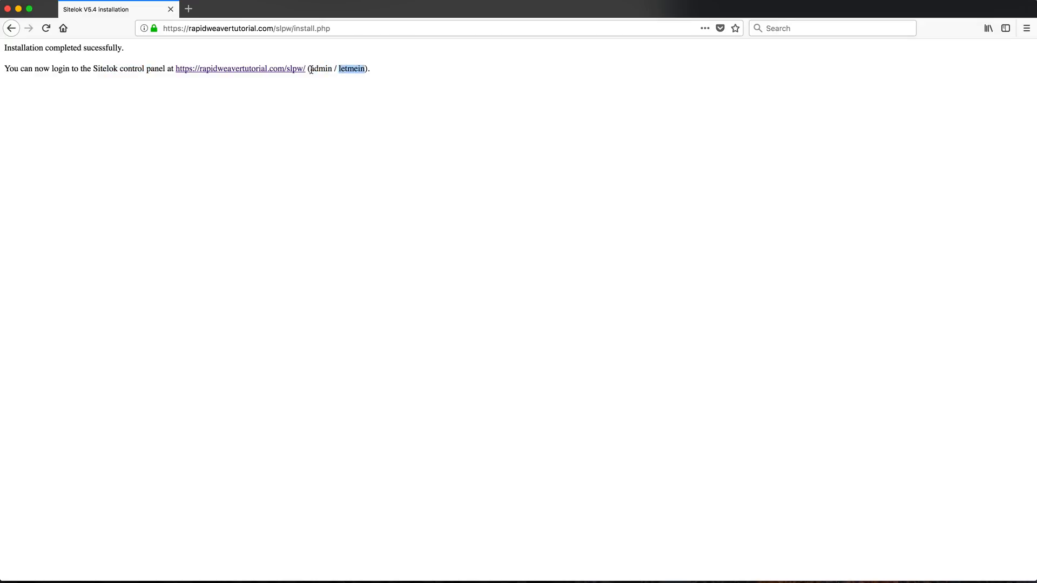
pyautogui.click(291, 69)
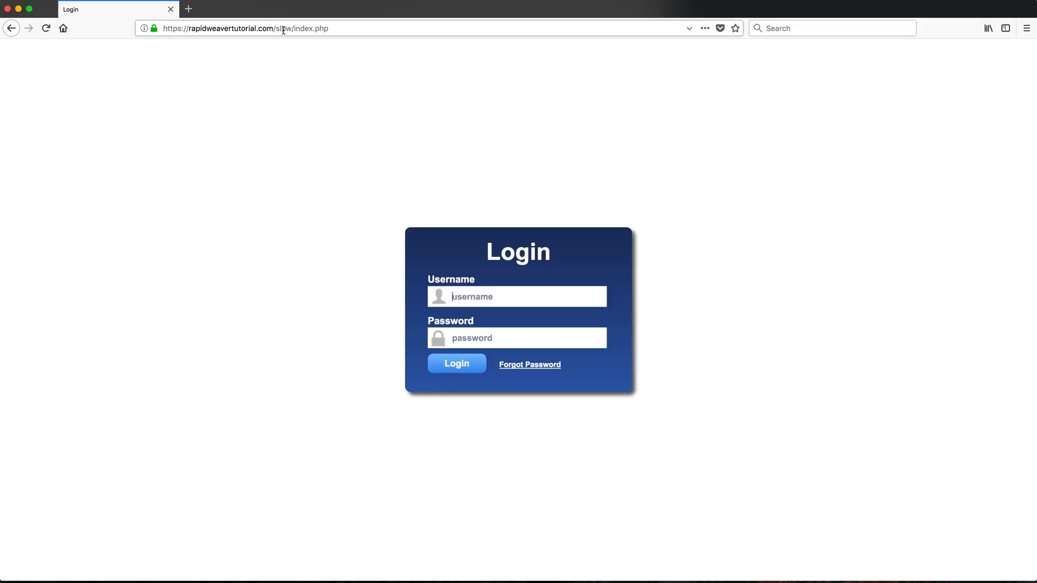
# Log into the Sitelok control panel with the administrator username and password, declining Firefox's password save
pyautogui.click(473, 295)
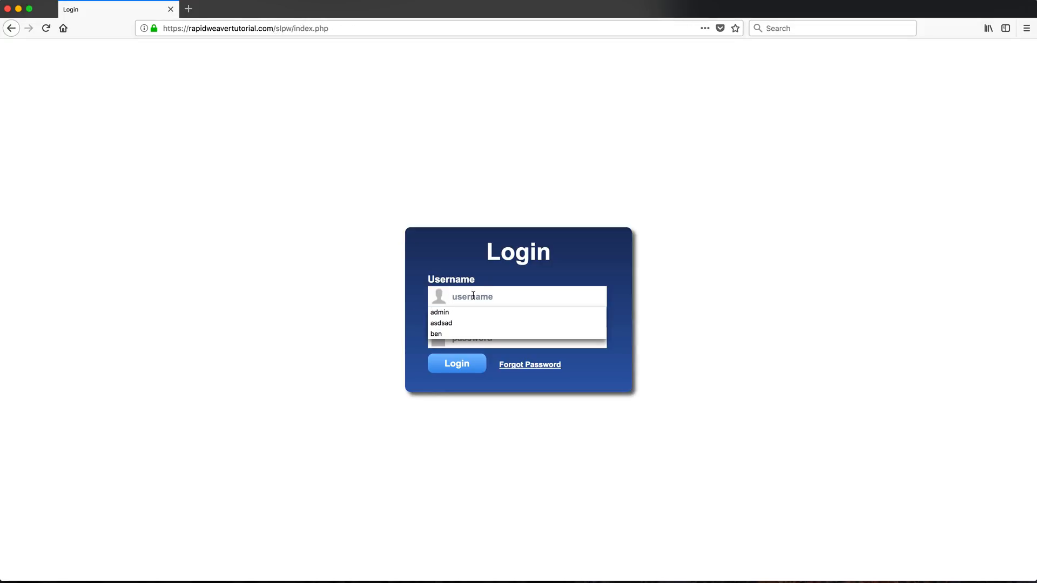
pyautogui.write('admin')
pyautogui.press('Tab')
pyautogui.write('ad')
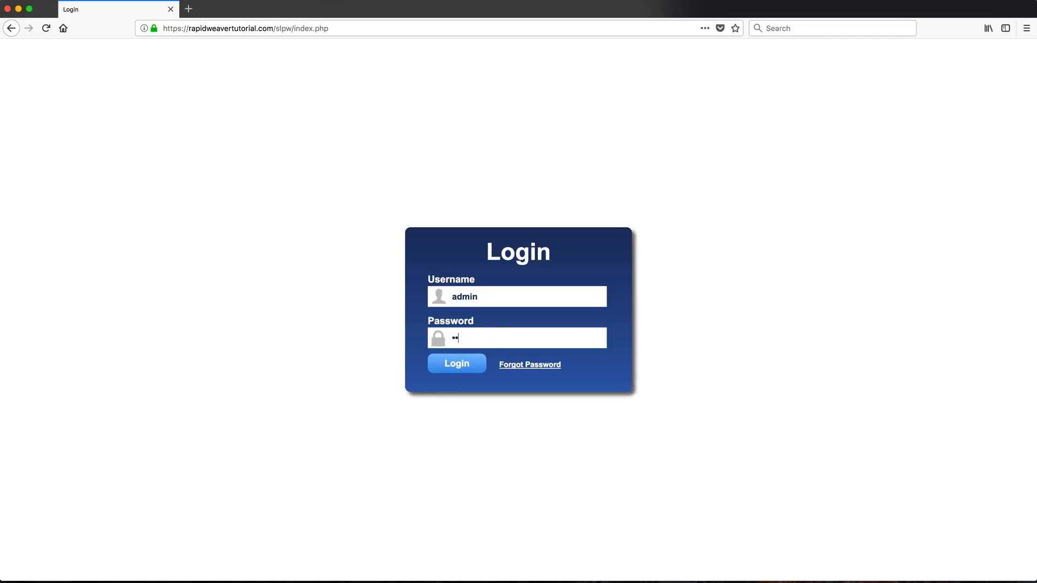
pyautogui.press('BackSpace')
pyautogui.press('BackSpace')
pyautogui.press('BackSpace')
pyautogui.write('admin12')
pyautogui.click(463, 364)
pyautogui.click(175, 124)
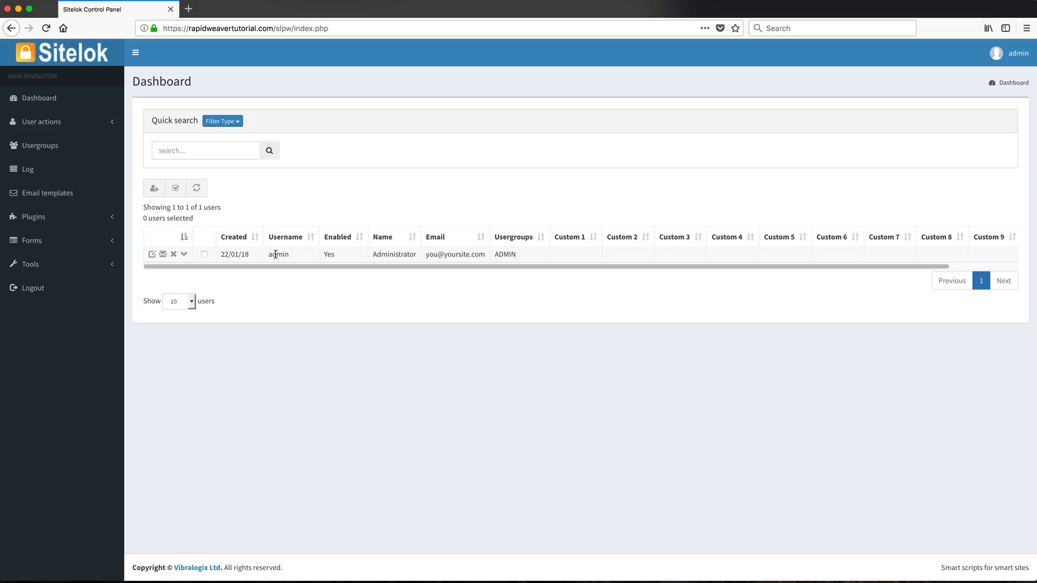
pyautogui.click(154, 189)
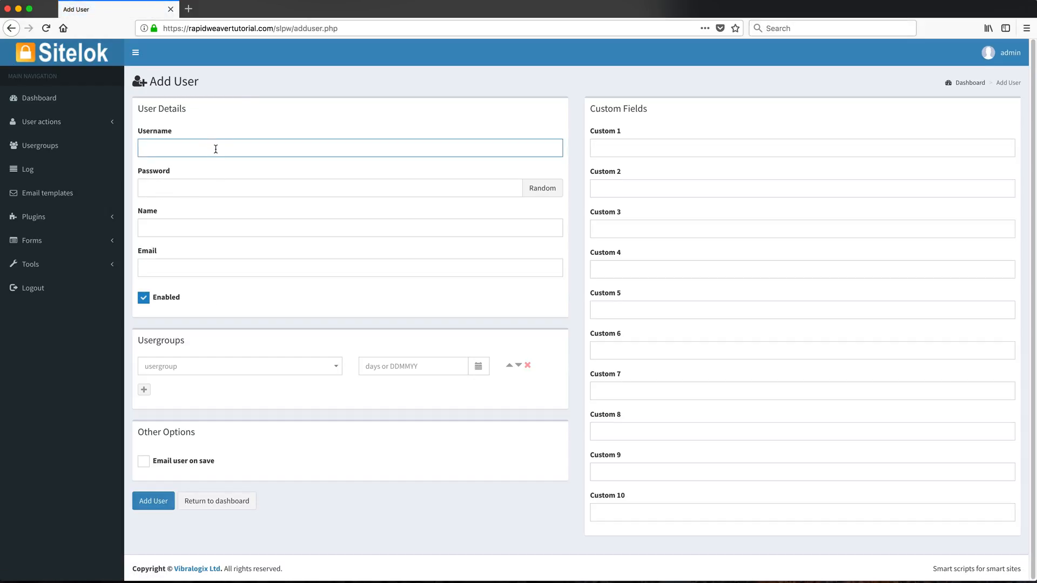
# Add a new user with a username, a random password, the user's full name and e-mail
pyautogui.write('ben')
pyautogui.press('Tab')
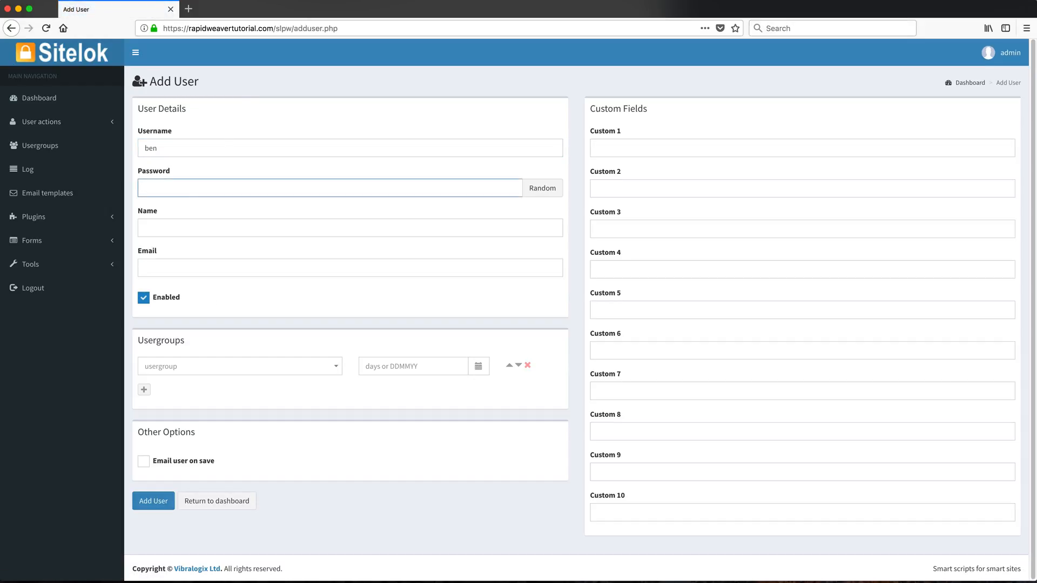
pyautogui.click(546, 188)
pyautogui.click(338, 230)
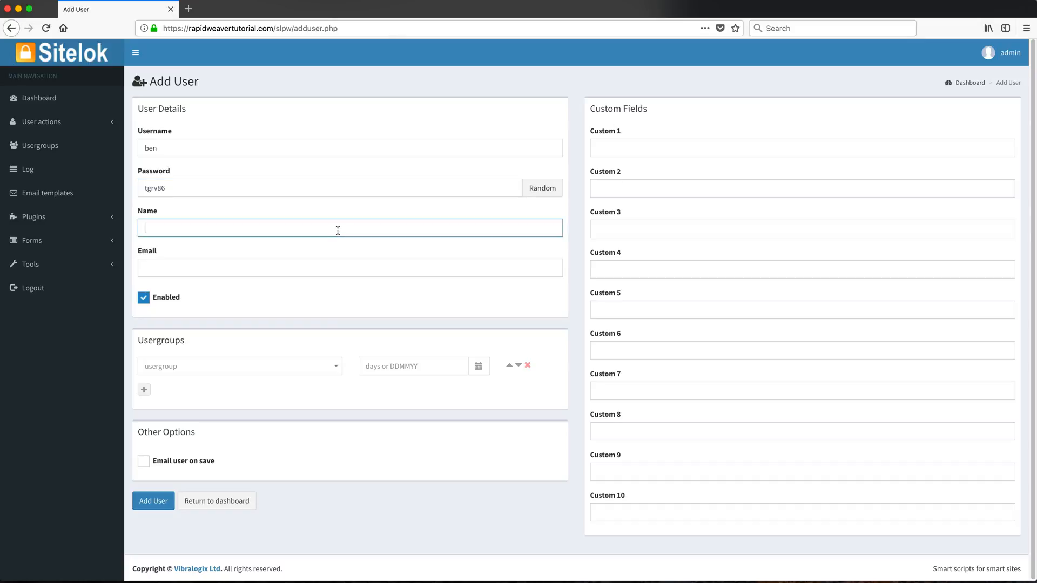
pyautogui.write('Ben')
pyautogui.press('Tab')
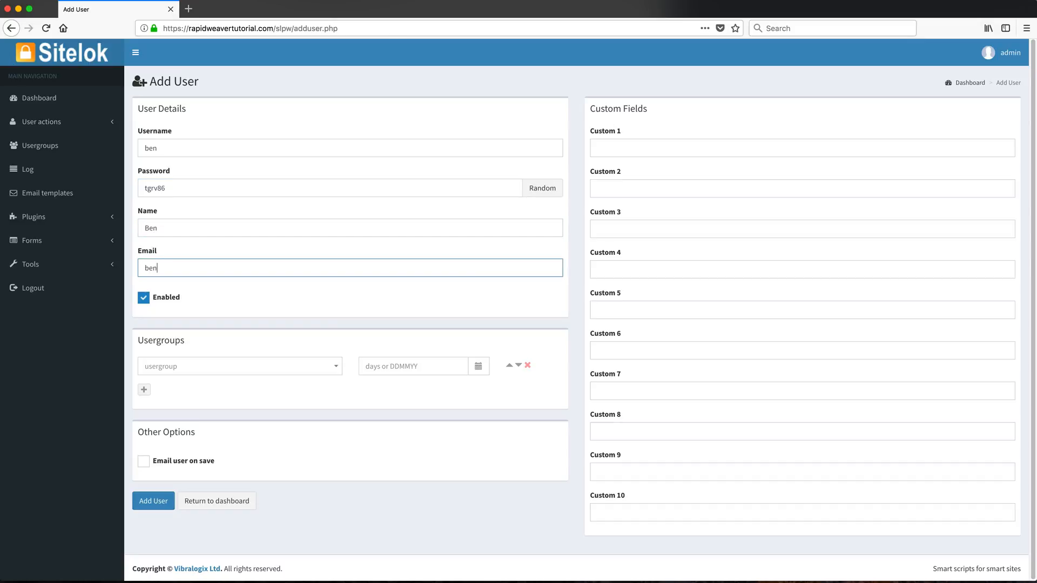
pyautogui.click(164, 497)
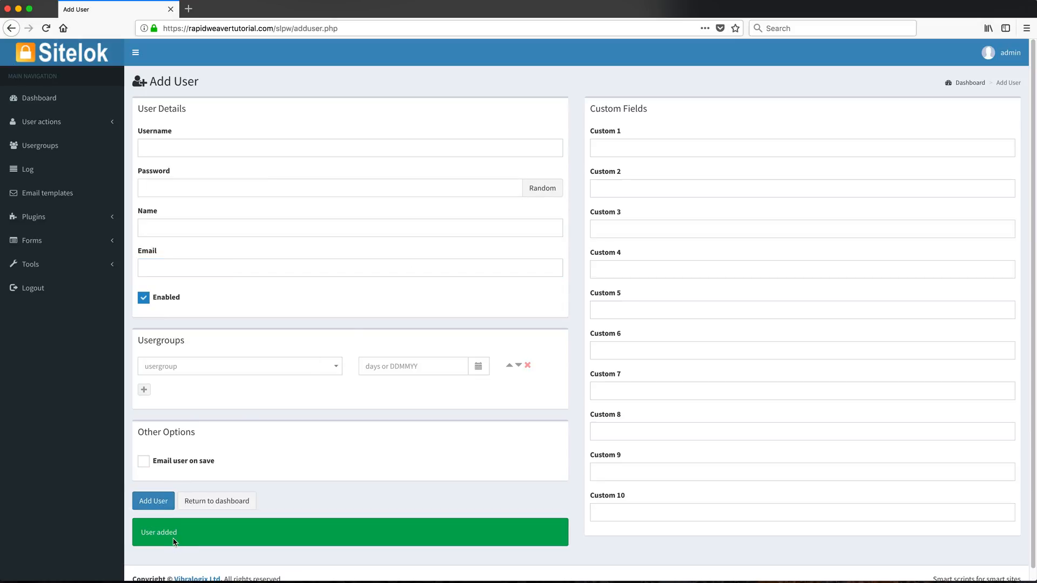
pyautogui.moveTo(186, 535); pyautogui.dragTo(133, 535)
pyautogui.click(221, 535)
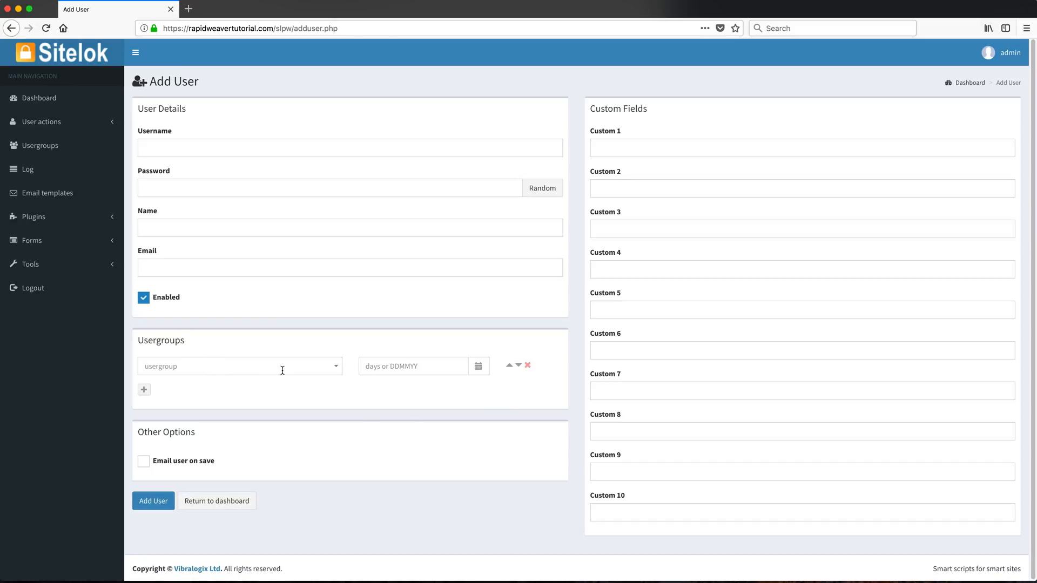
# Leave the user group unchanged and return to the Dashboard list showing both users
pyautogui.click(335, 366)
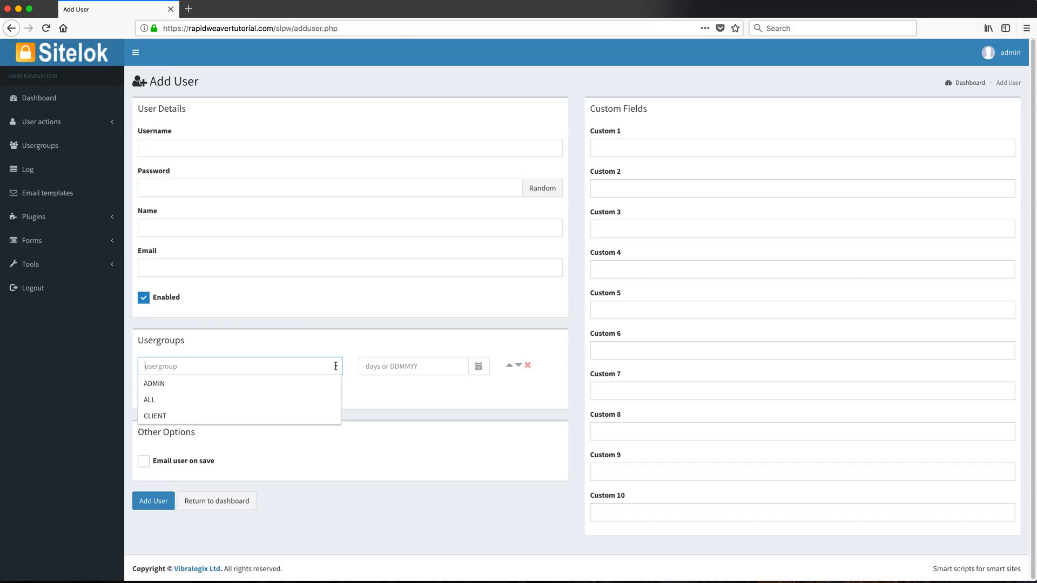
pyautogui.click(216, 351)
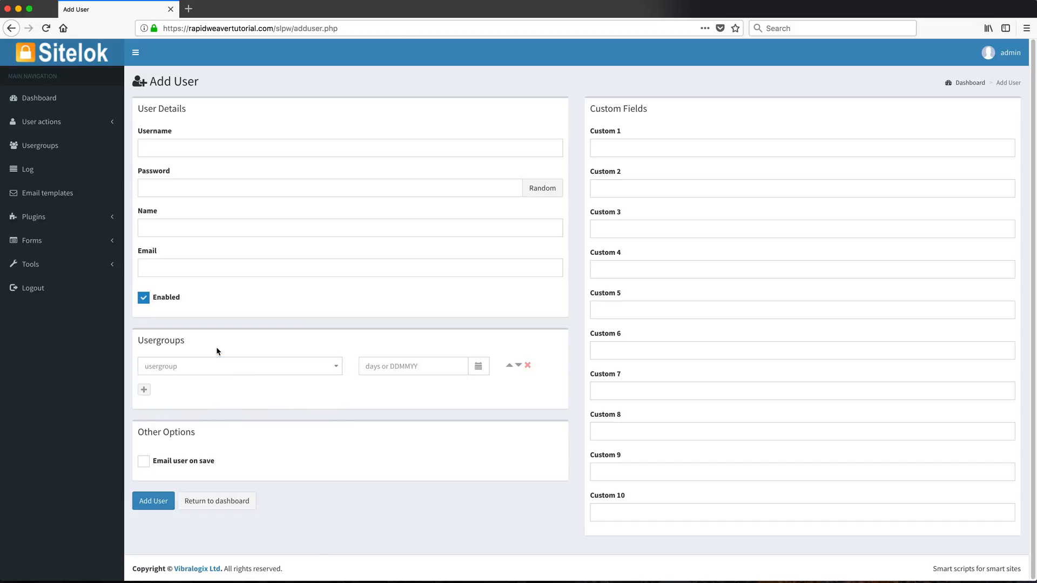
pyautogui.click(38, 104)
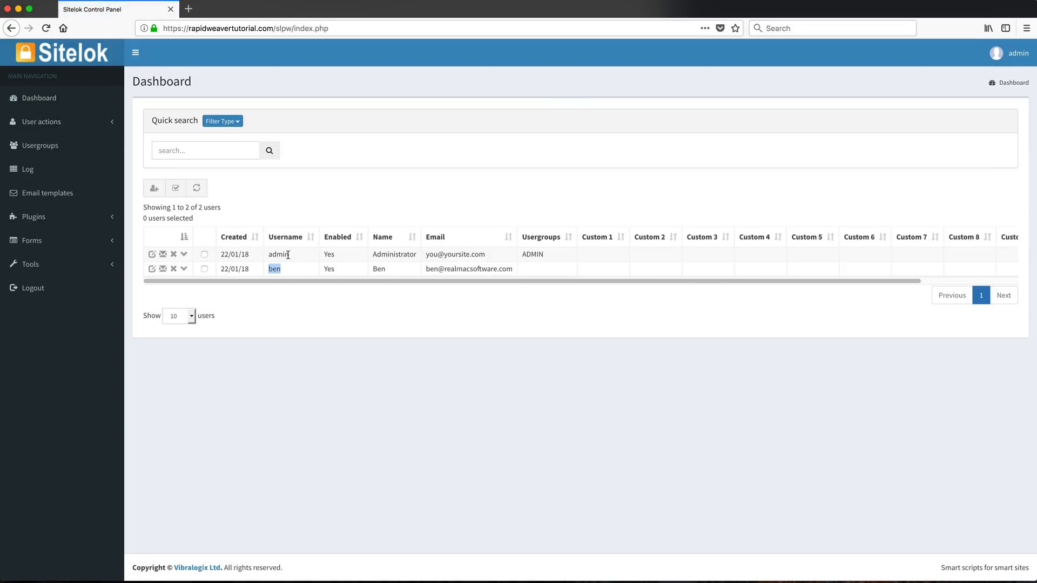
pyautogui.moveTo(289, 254); pyautogui.dragTo(267, 256)
pyautogui.press('super+Tab')
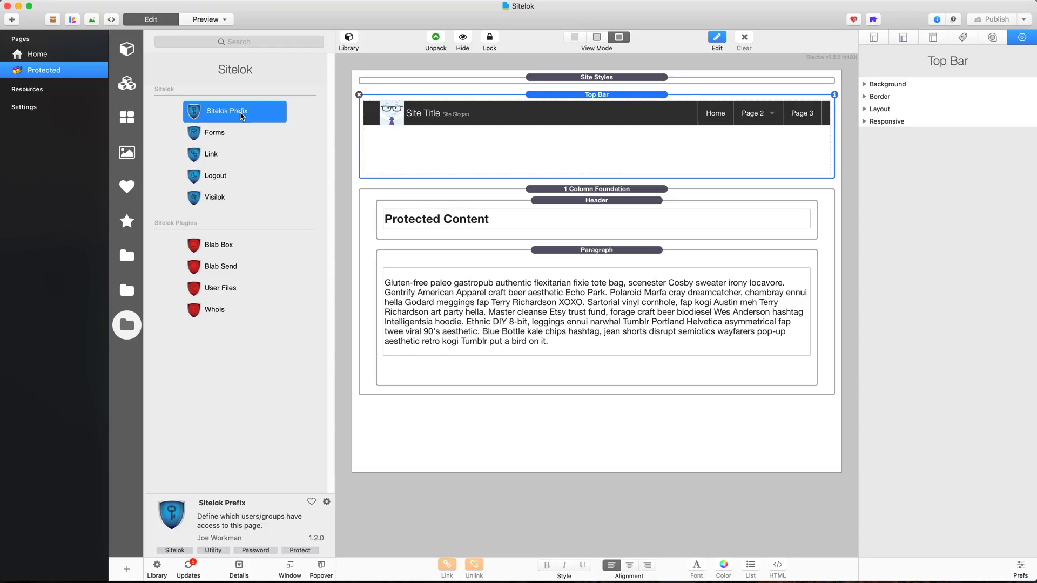
# Put a Sitelok Prefix at the page top with groups PUBLIC,GOLD, and insert a Visilok block
pyautogui.moveTo(241, 116); pyautogui.dragTo(405, 76)
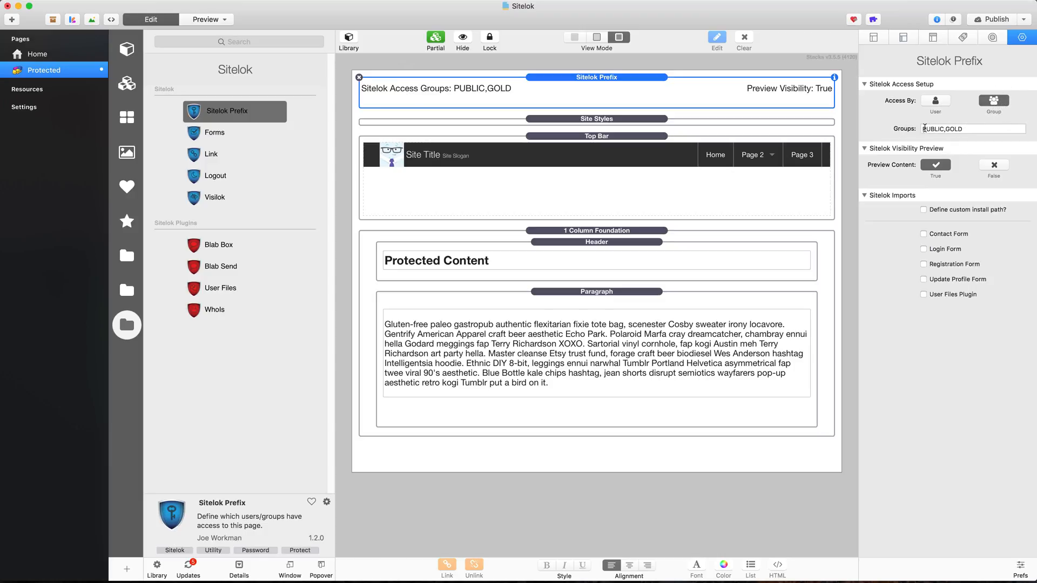
pyautogui.click(974, 128)
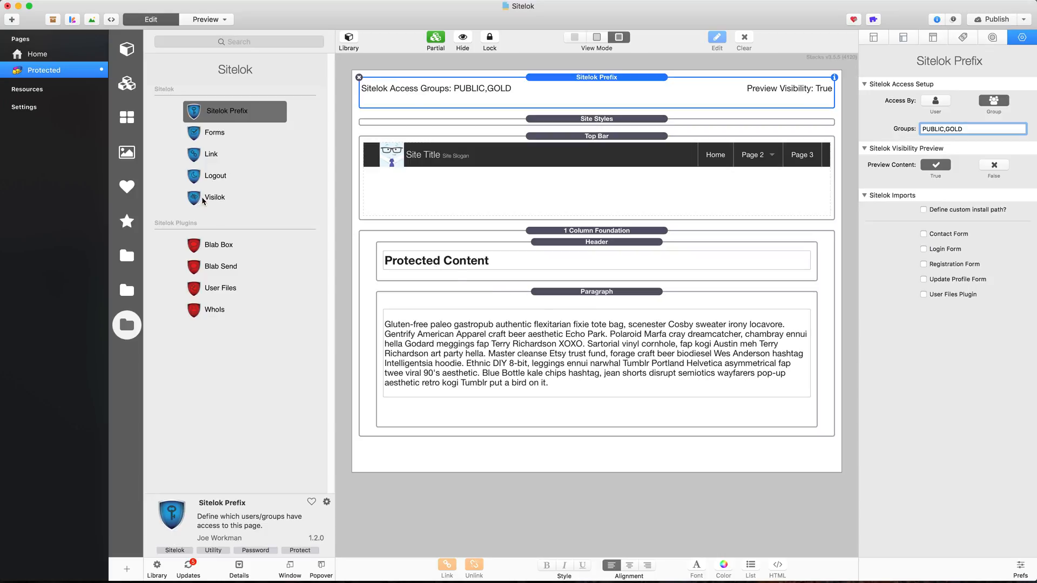
pyautogui.moveTo(193, 198); pyautogui.dragTo(482, 290)
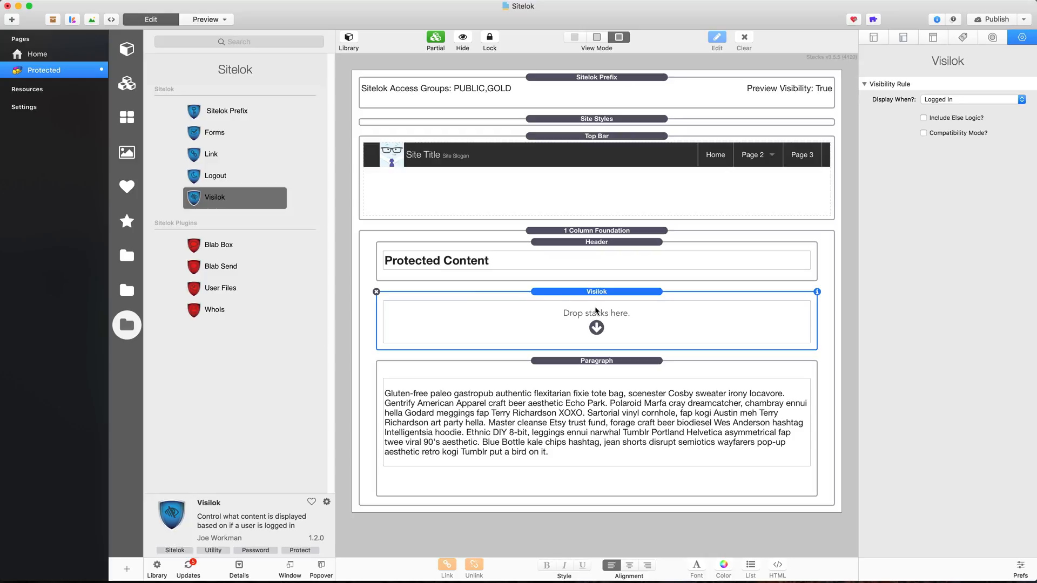
# Keep Visilok on Logged In, wrap the paragraph in it, enable Else logic, and add a login form
pyautogui.click(944, 101)
pyautogui.click(952, 101)
pyautogui.moveTo(556, 361); pyautogui.dragTo(578, 328)
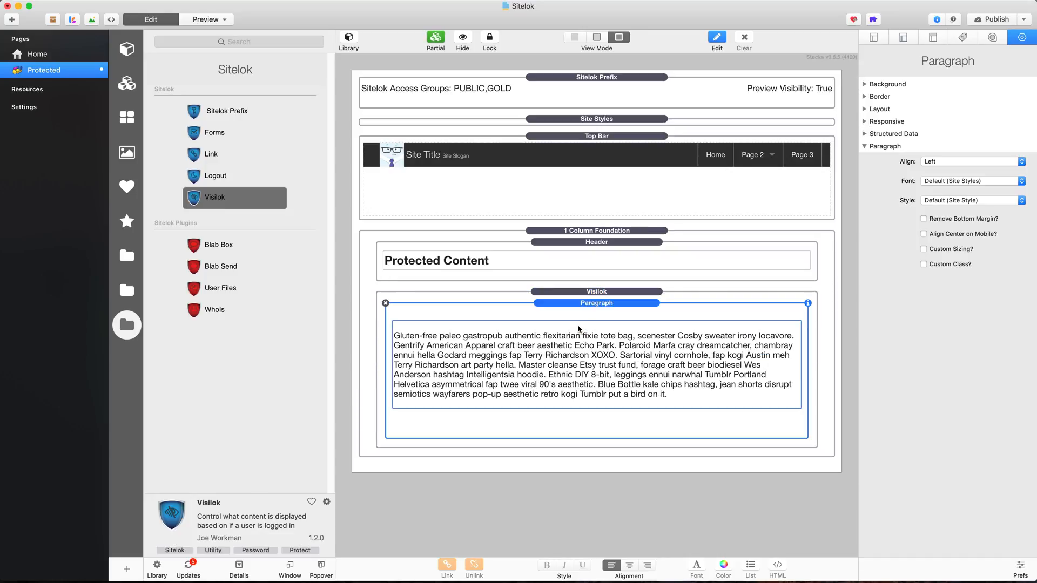
pyautogui.click(585, 292)
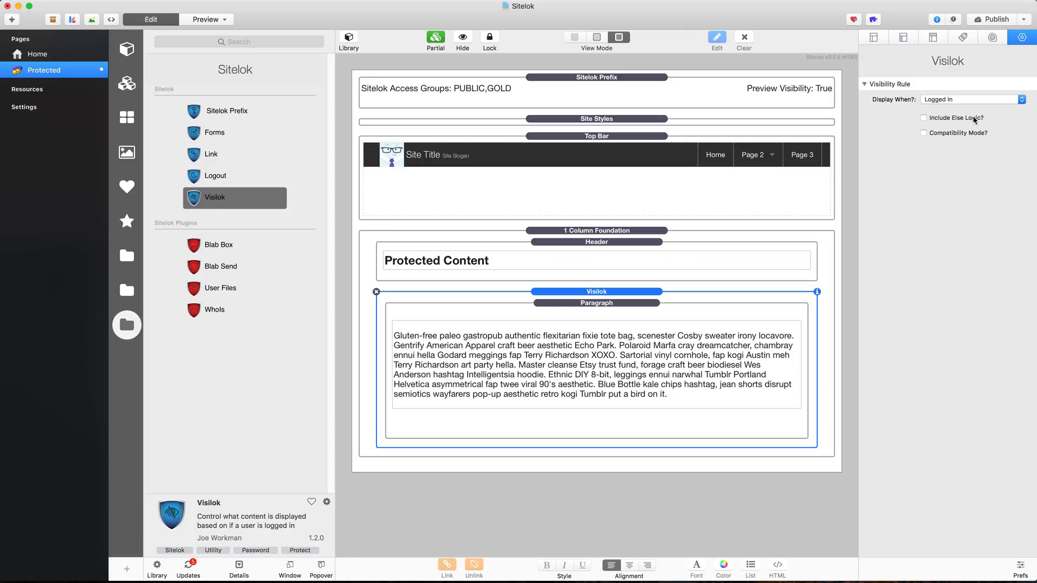
pyautogui.click(959, 120)
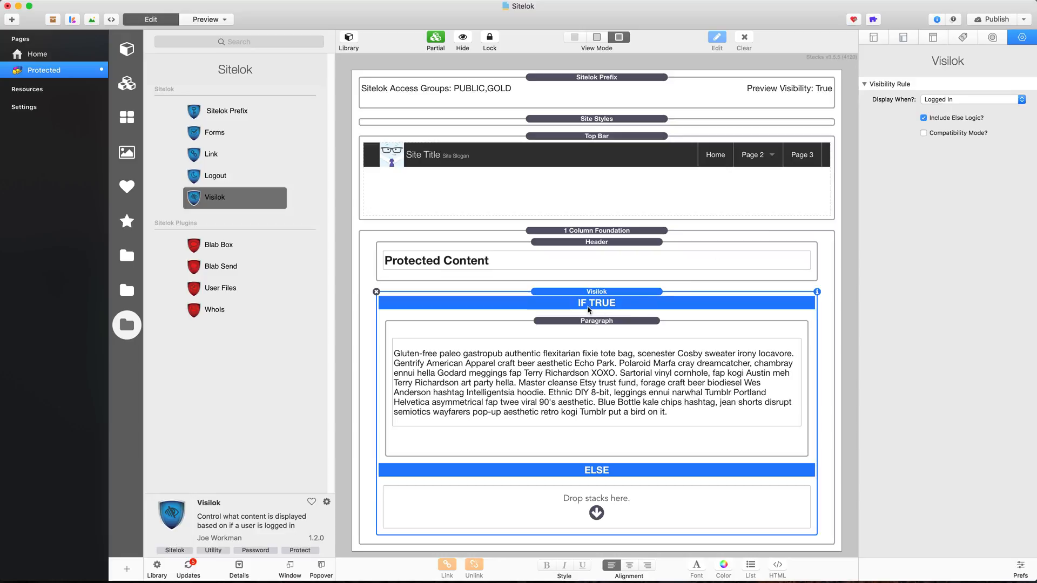
pyautogui.click(630, 335)
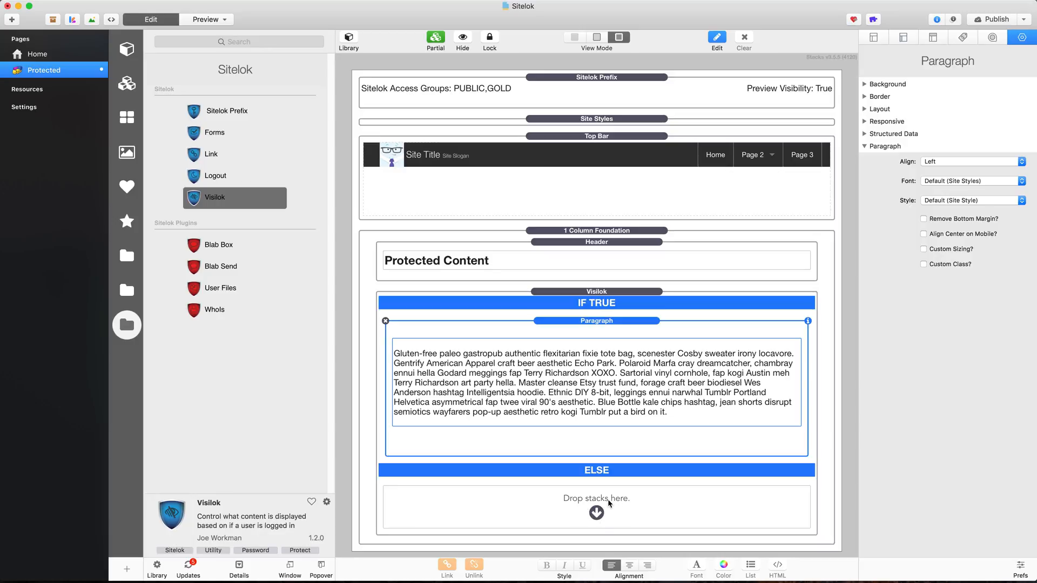
pyautogui.click(613, 294)
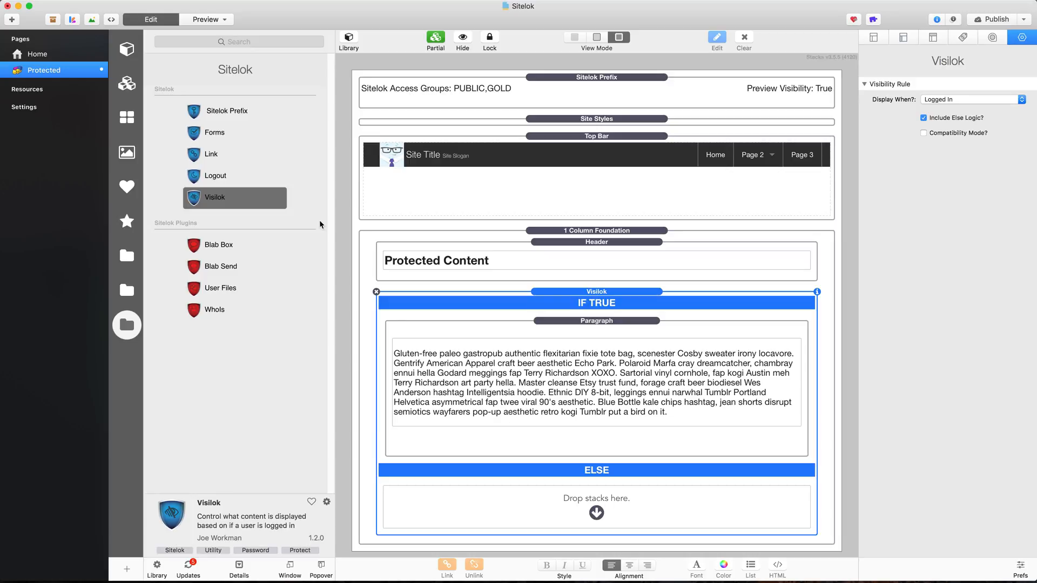
pyautogui.moveTo(208, 135); pyautogui.dragTo(552, 497)
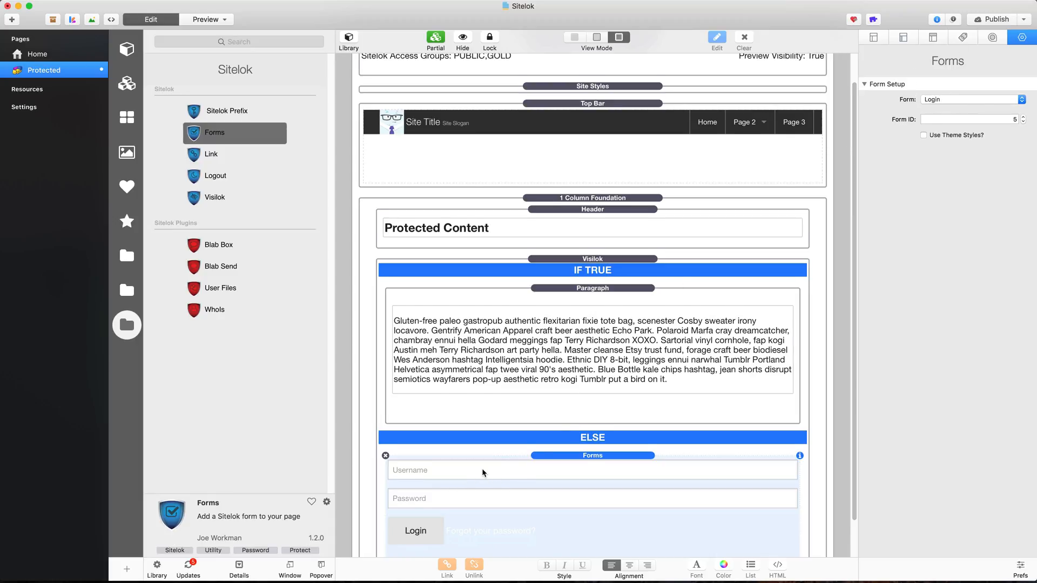
# Tick Login Form under the Sitelok Prefix's Sitelok Imports
pyautogui.scroll(-2, 481, 469)
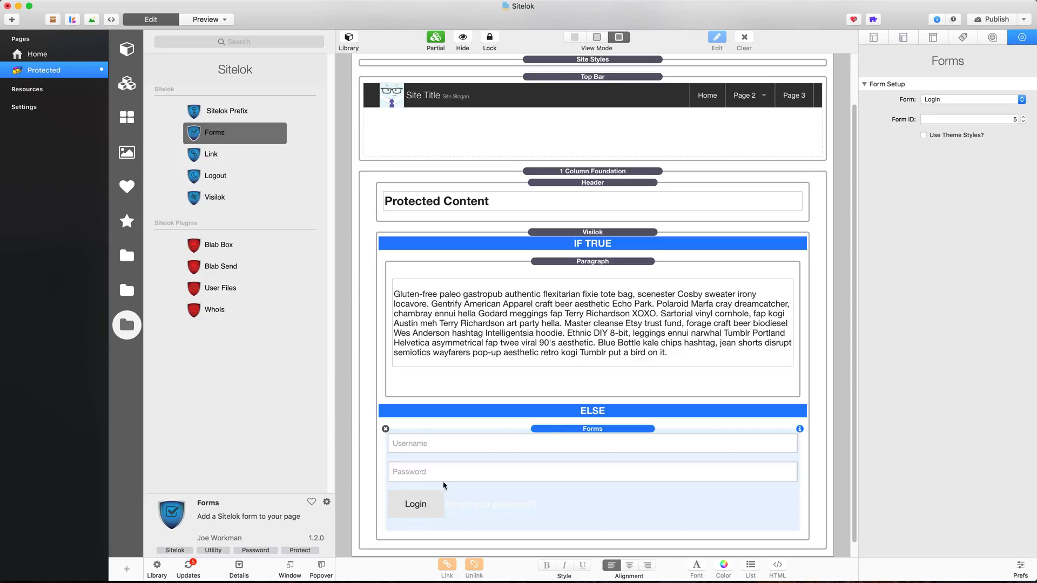
pyautogui.click(598, 236)
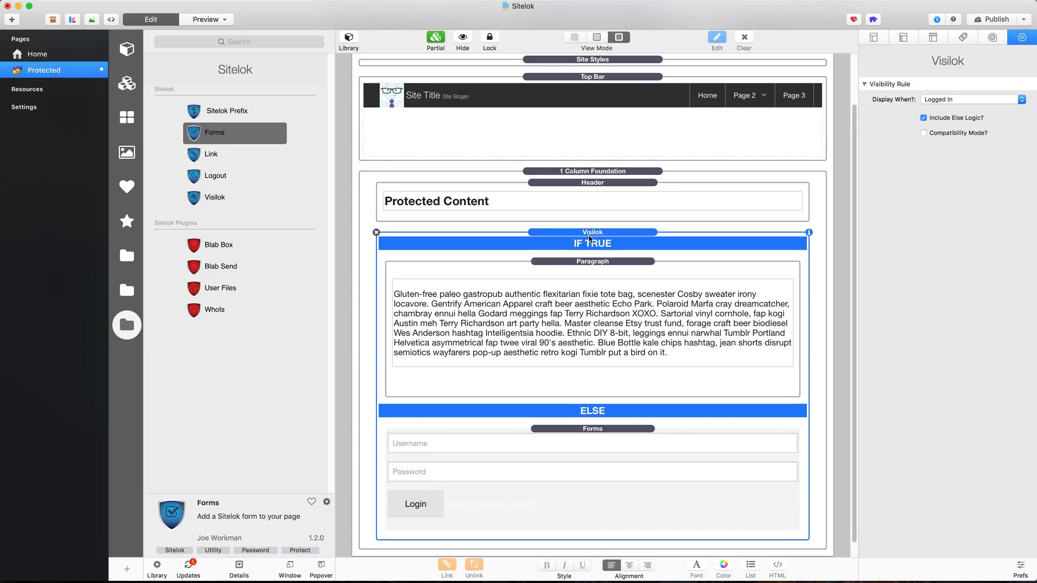
pyautogui.scroll(3, 588, 238)
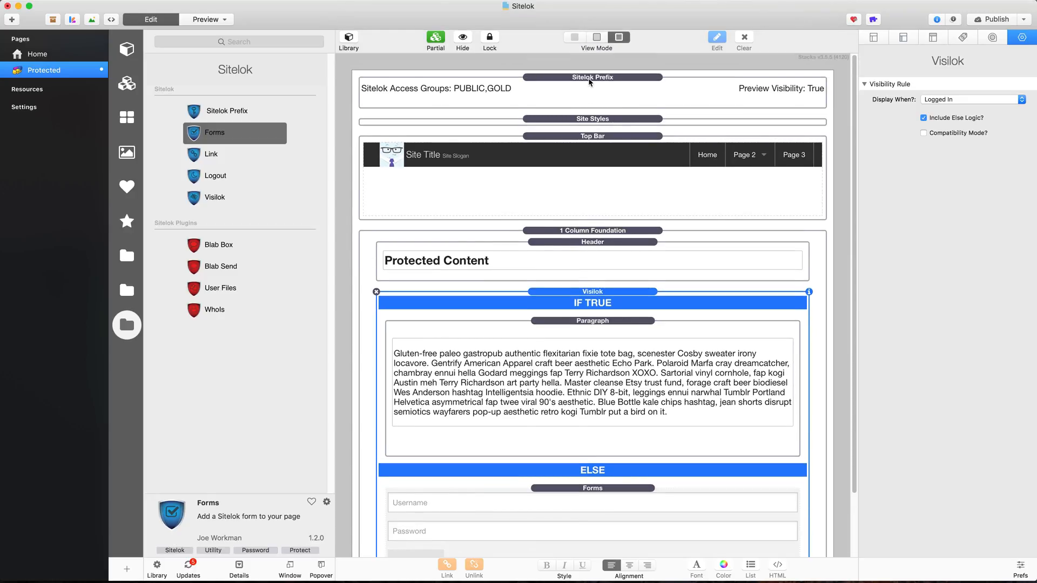
pyautogui.click(604, 78)
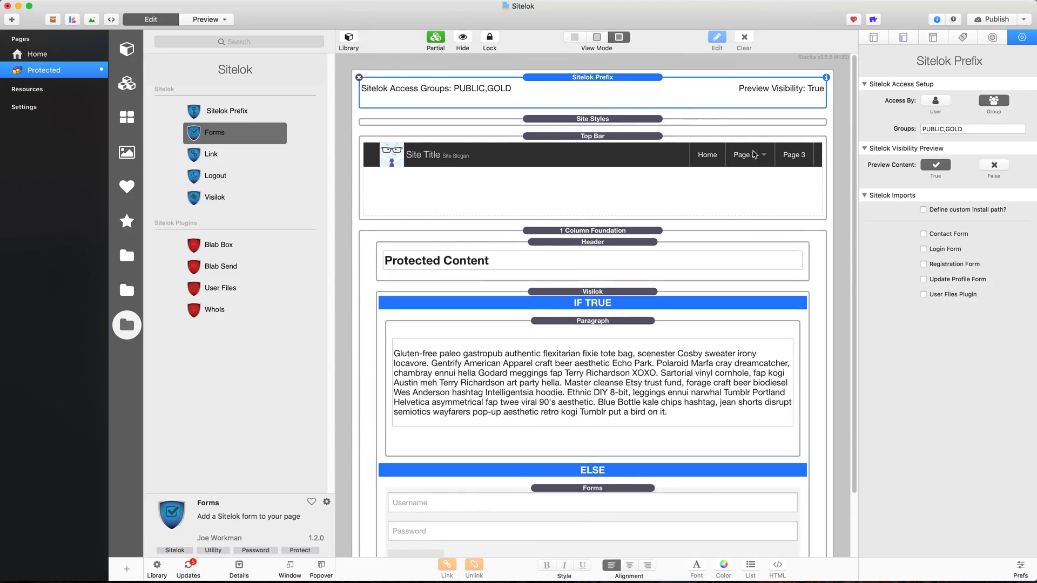
pyautogui.click(923, 249)
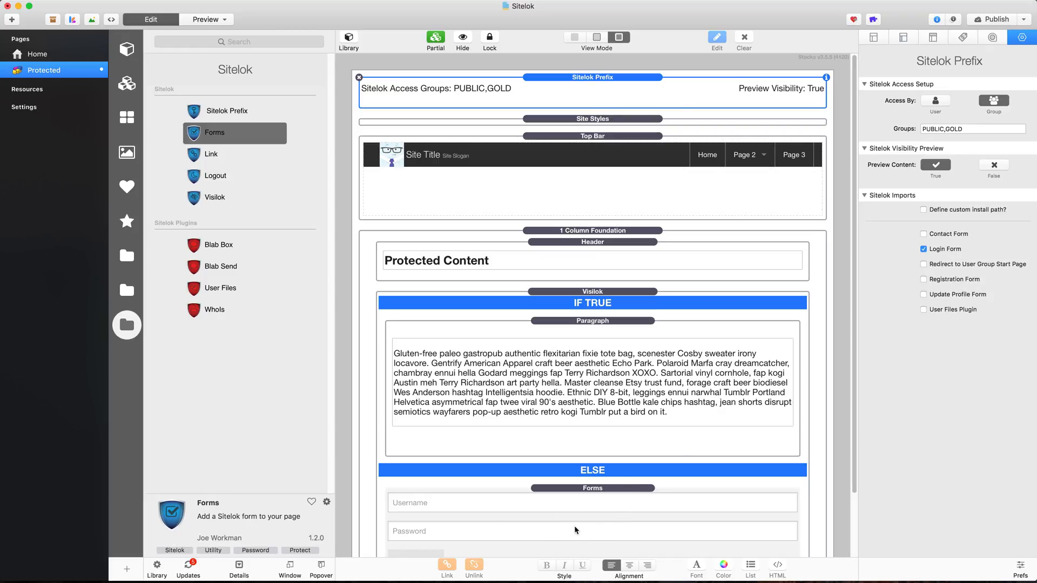
# Select the ELSE section's Forms stack to view its Form Setup
pyautogui.click(580, 295)
pyautogui.scroll(-2, 583, 454)
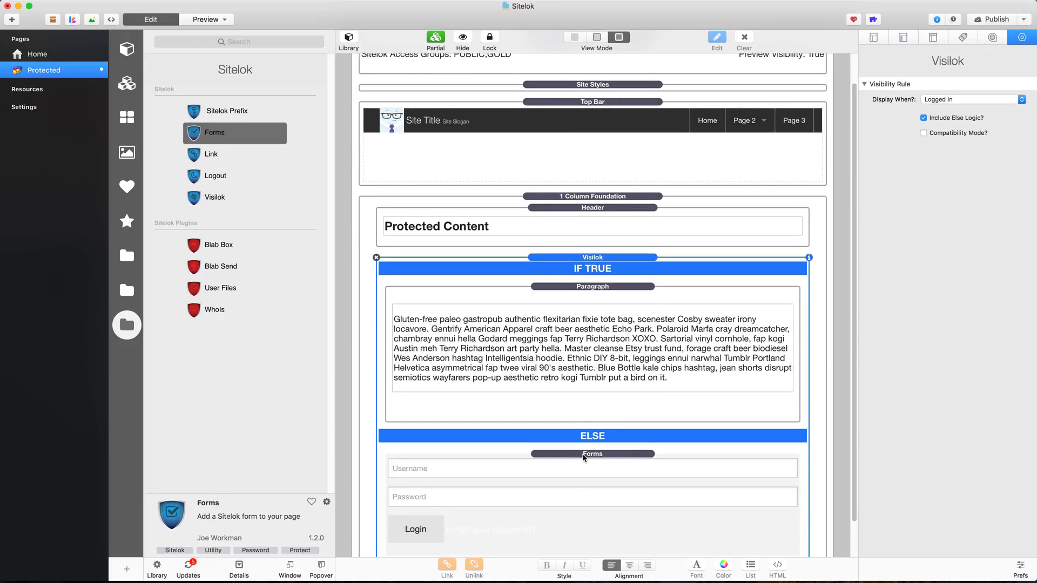
pyautogui.click(584, 456)
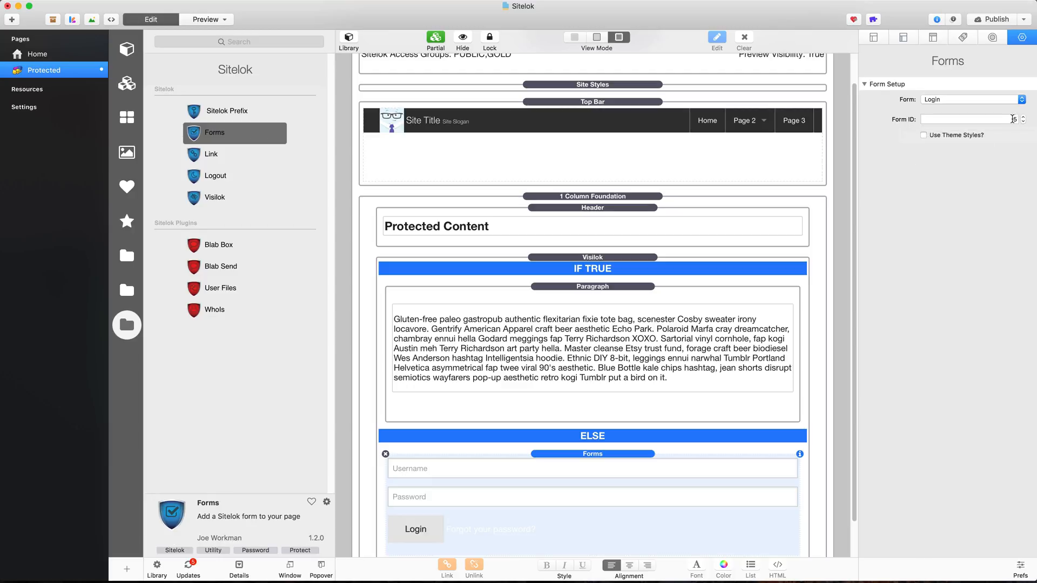
# Switch to Firefox and open the Sitelok Login forms list under Forms
pyautogui.press('super+space')
pyautogui.write('fi')
pyautogui.press('Return')
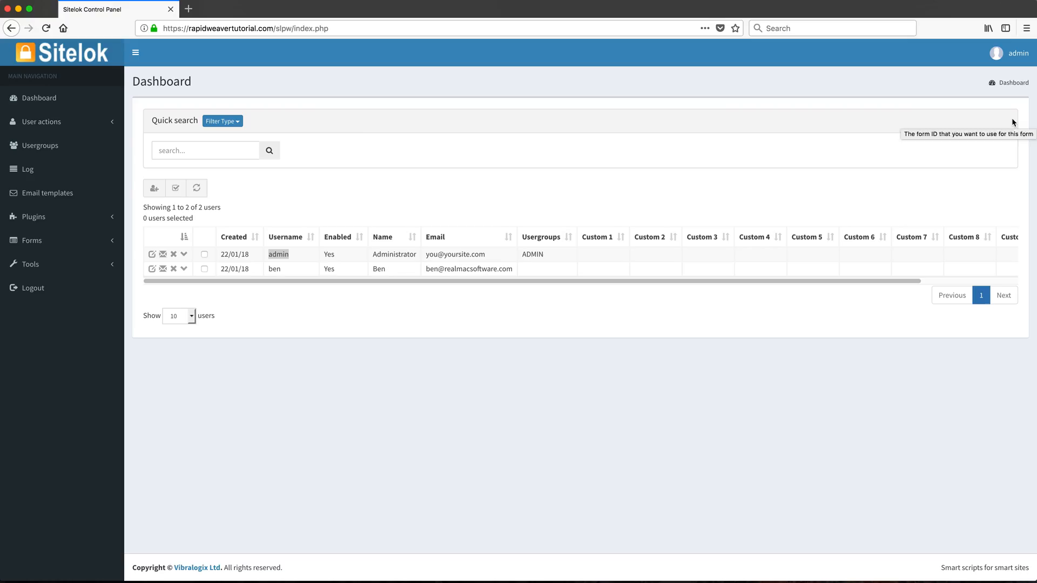
pyautogui.click(103, 246)
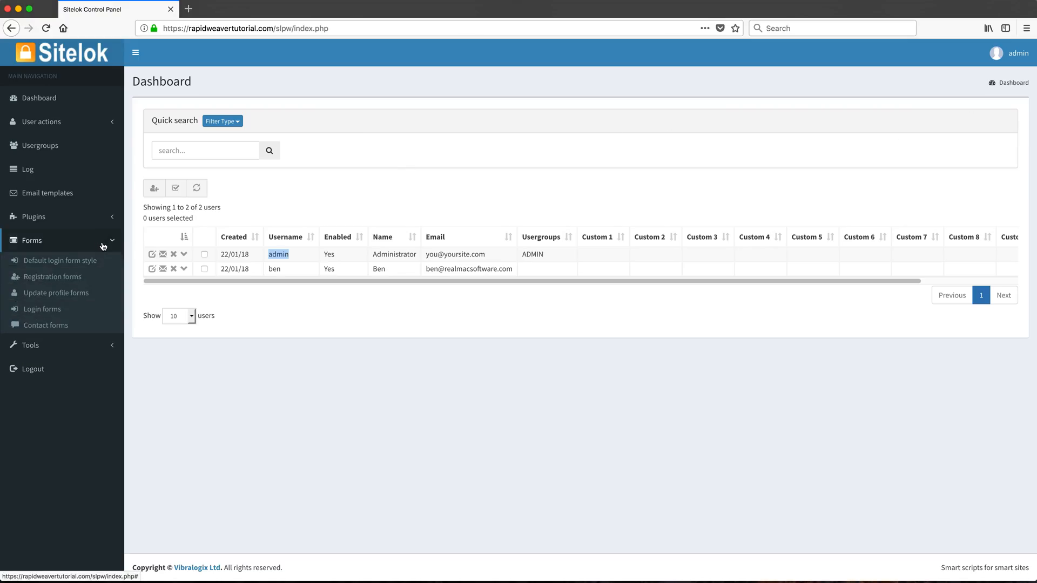
pyautogui.click(42, 310)
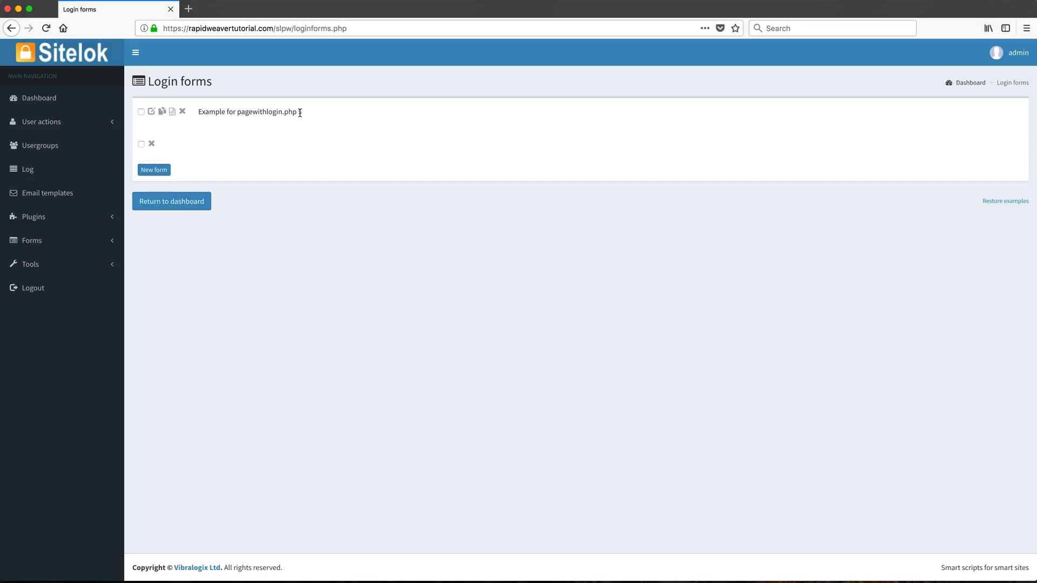
# Open the 'Example for pagewithlogin.php' form and copy its form ID 5
pyautogui.doubleClick(301, 112)
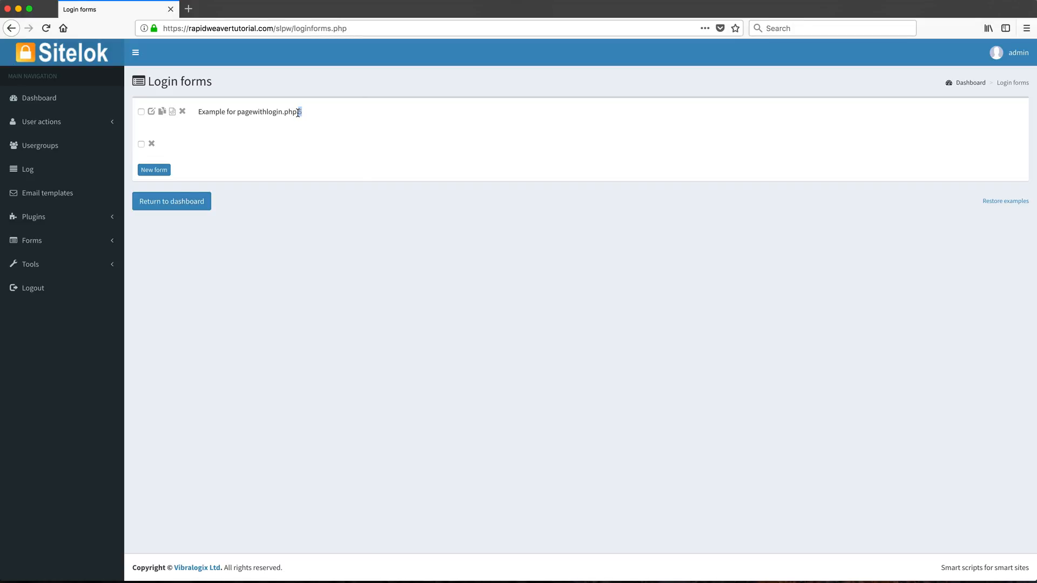
pyautogui.click(151, 112)
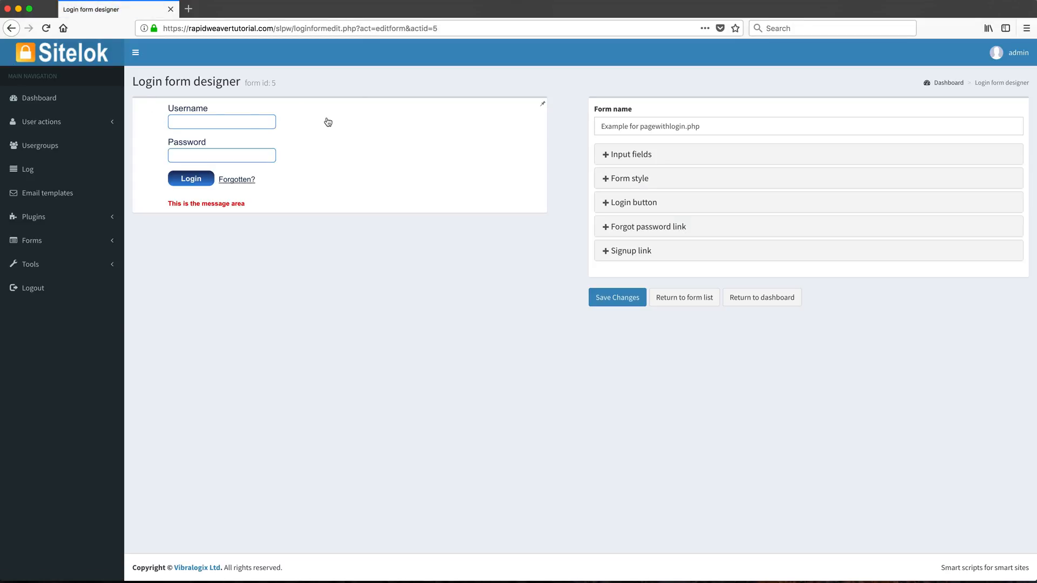
pyautogui.moveTo(257, 83); pyautogui.dragTo(280, 82)
pyautogui.click(278, 82)
pyautogui.doubleClick(275, 83)
pyautogui.press('super+Tab')
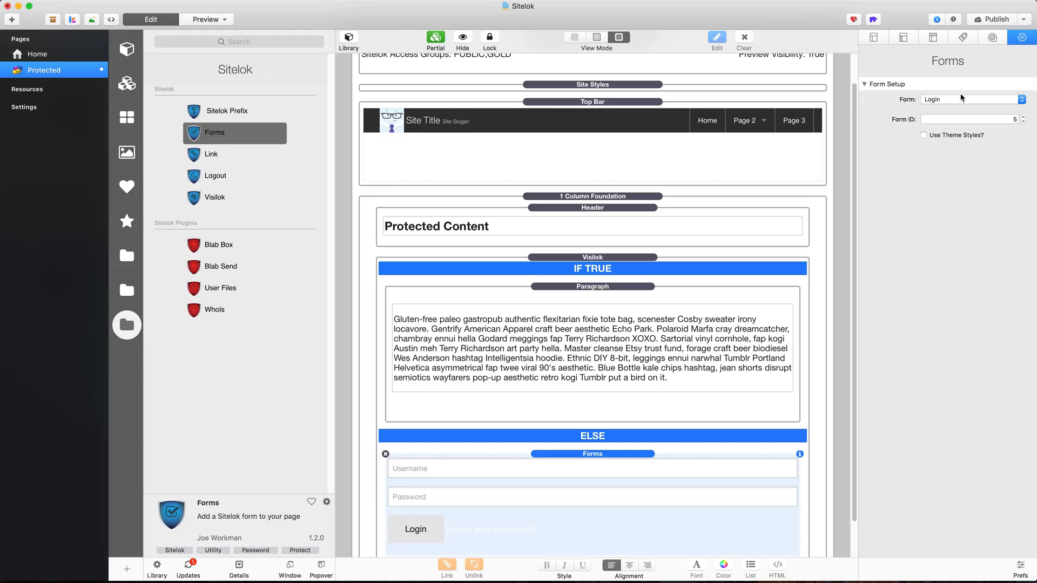
# Set the login form's Form ID to 5, add a Logout stack below the paragraph, and drop a Foundation Button into it
pyautogui.click(1006, 119)
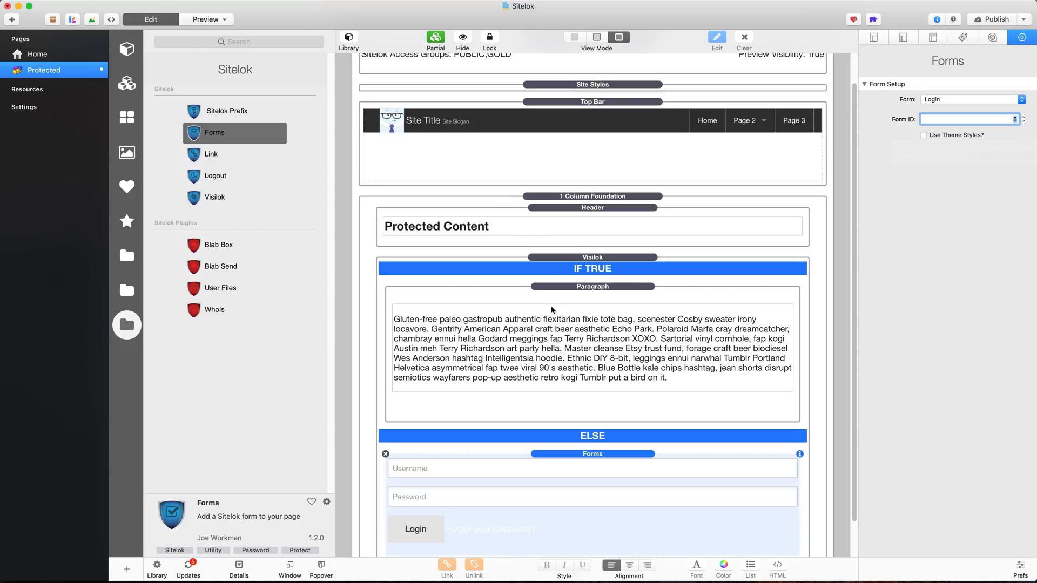
pyautogui.moveTo(198, 178); pyautogui.dragTo(523, 411)
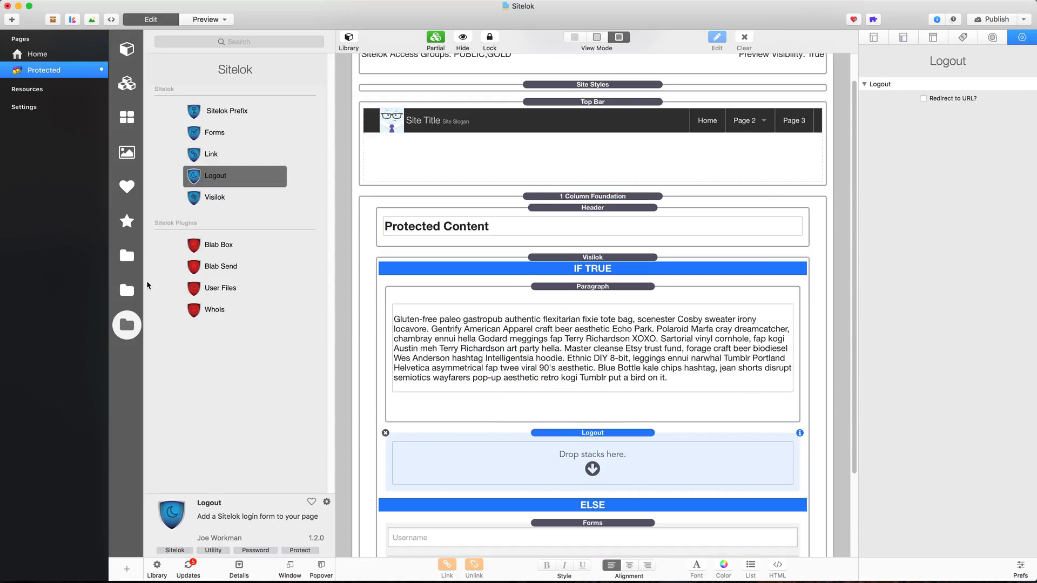
pyautogui.click(127, 255)
pyautogui.scroll(-10, 202, 198)
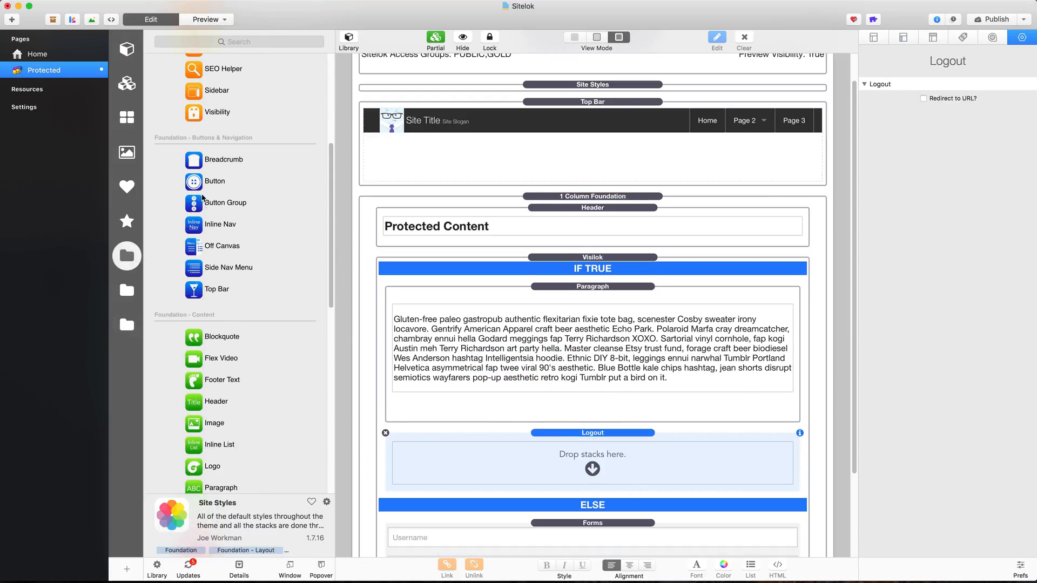
pyautogui.moveTo(205, 183); pyautogui.dragTo(496, 470)
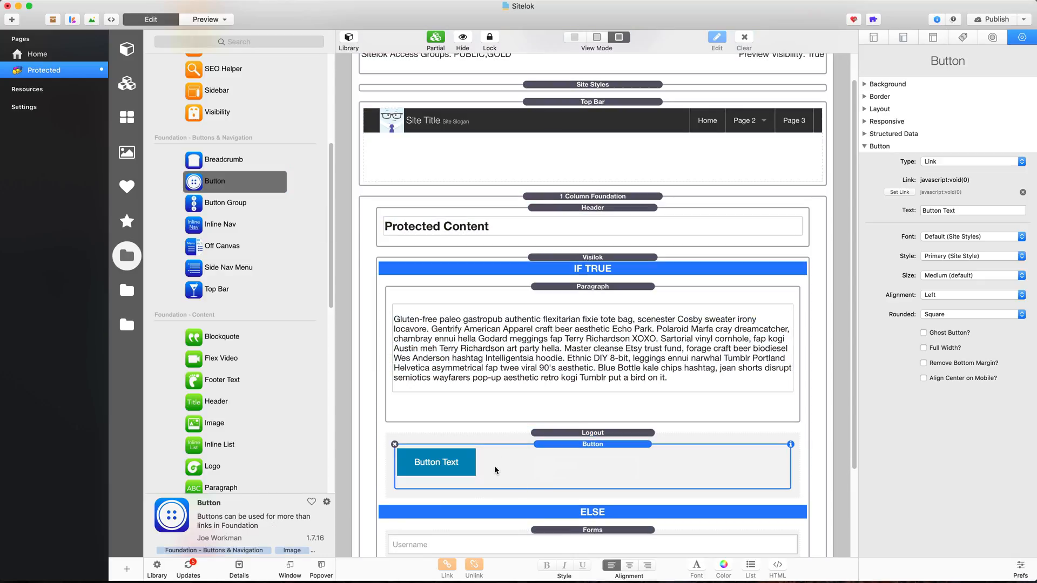
# Make the button read 'Logout' with Type Button, Size Tiny and Round Corners
pyautogui.click(973, 211)
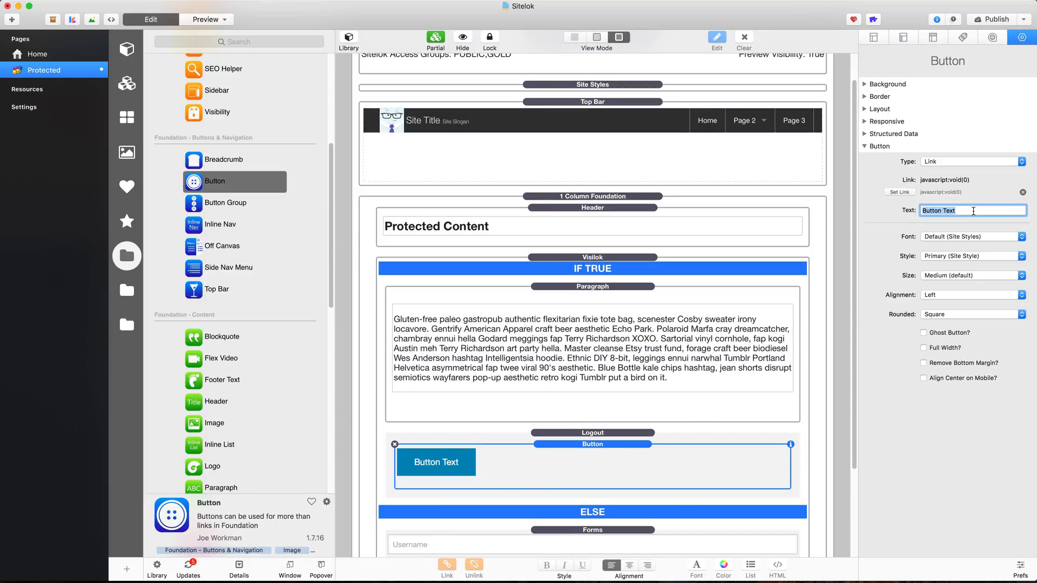
pyautogui.write('Logout')
pyautogui.press('Return')
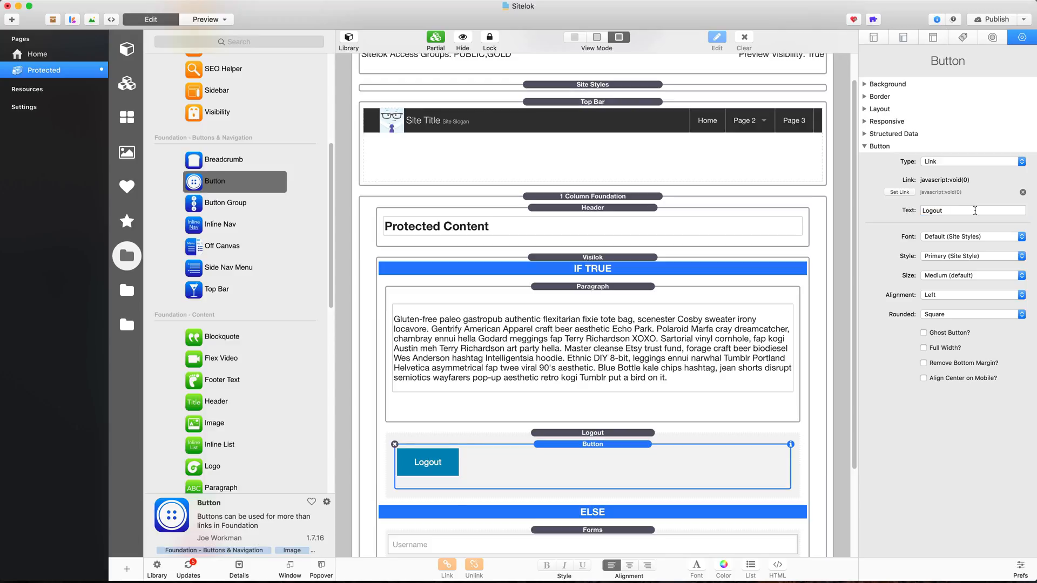
pyautogui.click(990, 162)
pyautogui.click(937, 156)
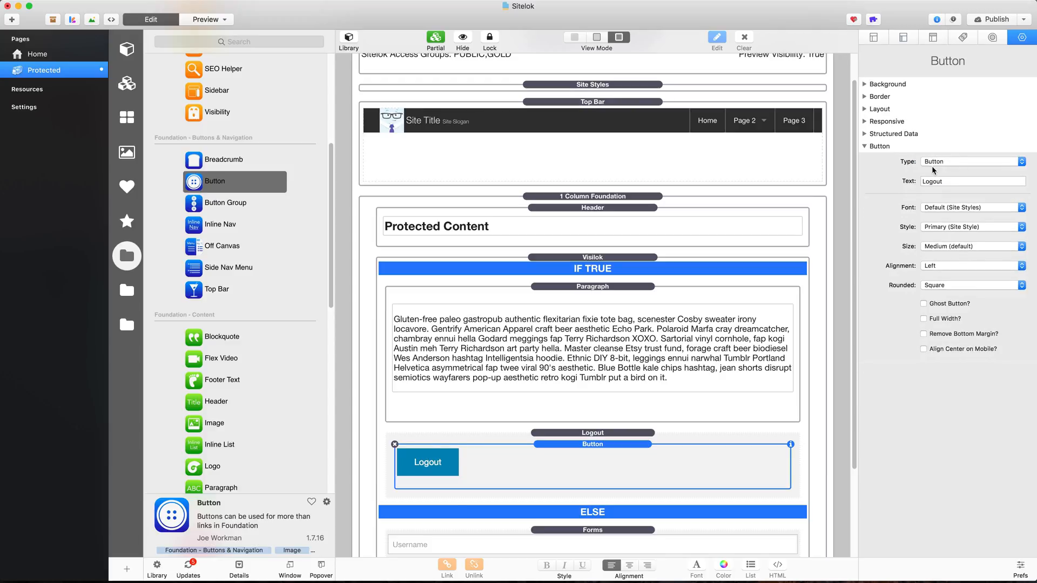
pyautogui.click(949, 248)
pyautogui.click(938, 228)
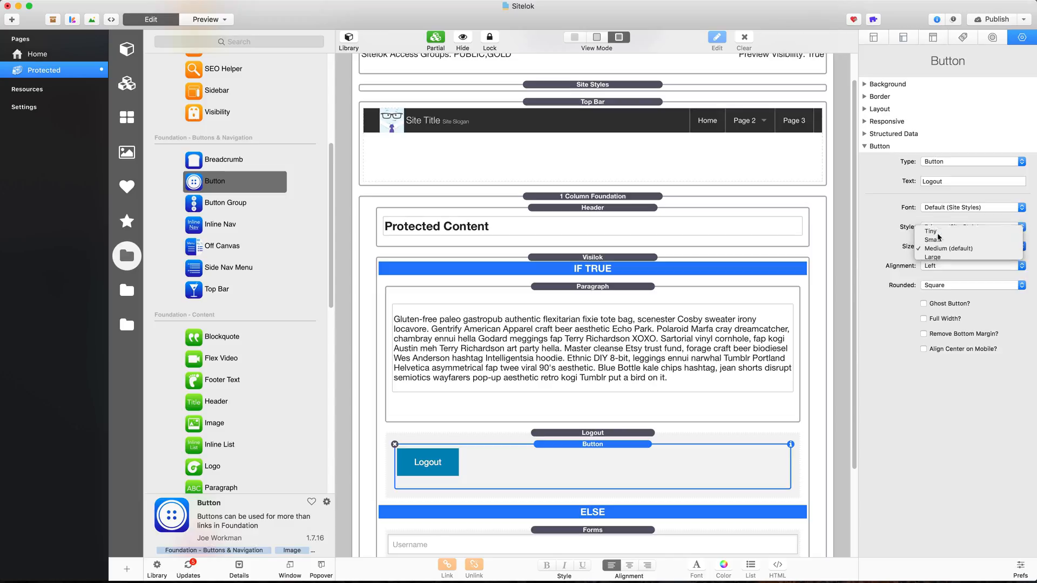
pyautogui.click(947, 284)
pyautogui.click(946, 294)
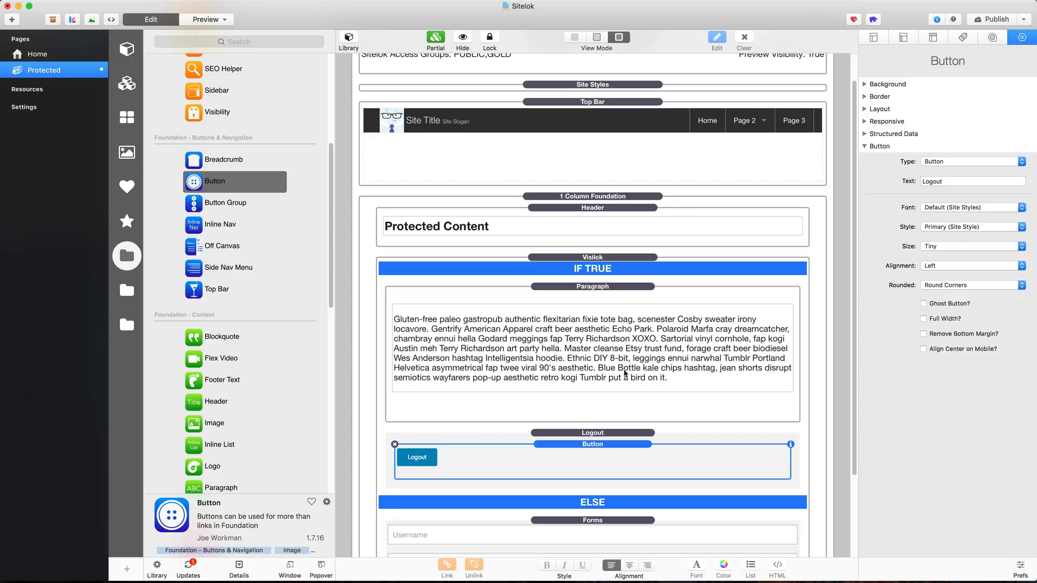
# Review the Sitelok Prefix, Visilok, paragraph, Logout and login form settings
pyautogui.scroll(2, 594, 377)
pyautogui.click(558, 86)
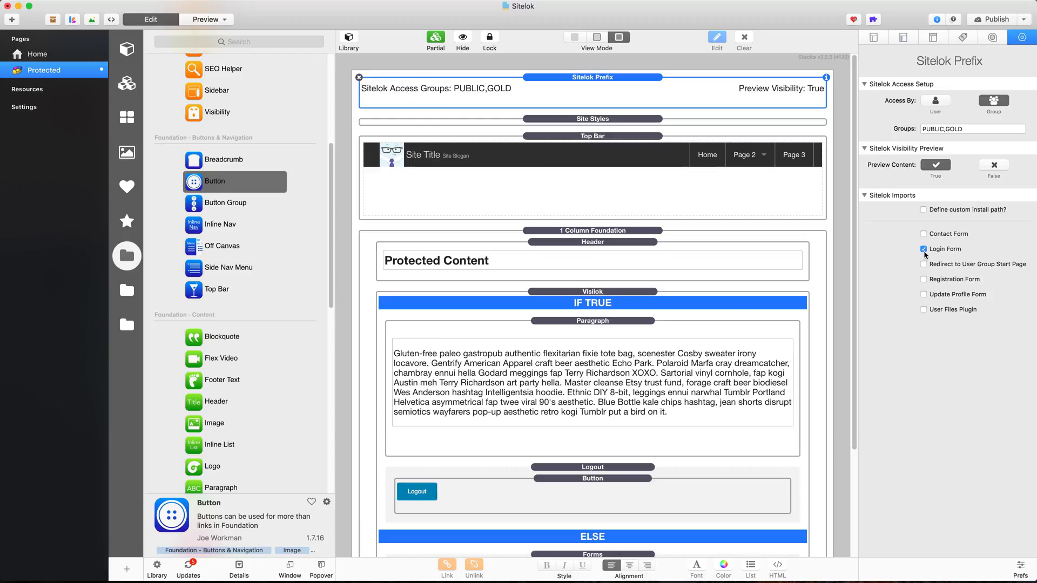
pyautogui.click(585, 293)
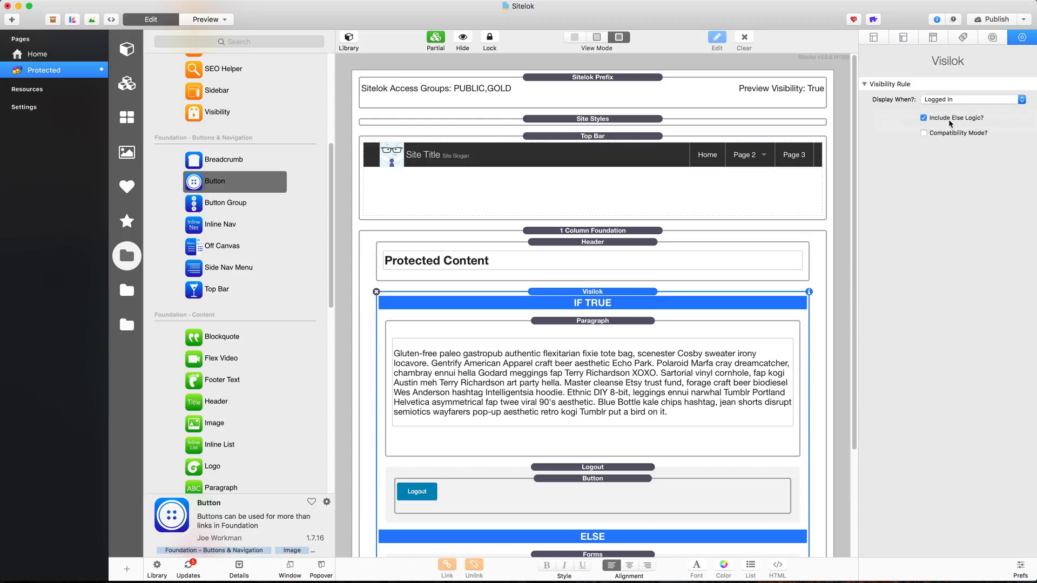
pyautogui.scroll(-2, 601, 361)
pyautogui.scroll(-2, 600, 361)
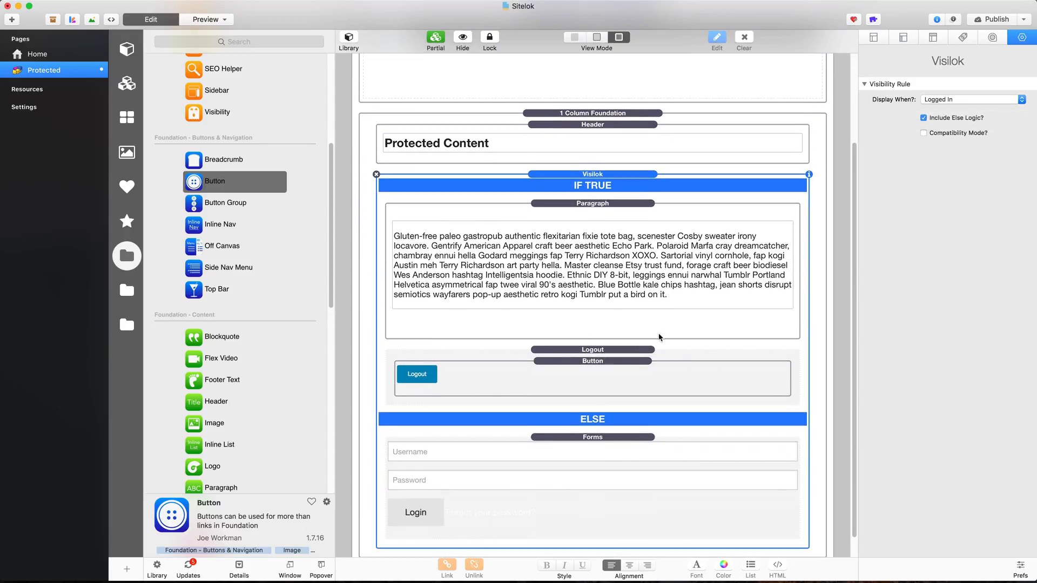
pyautogui.click(600, 254)
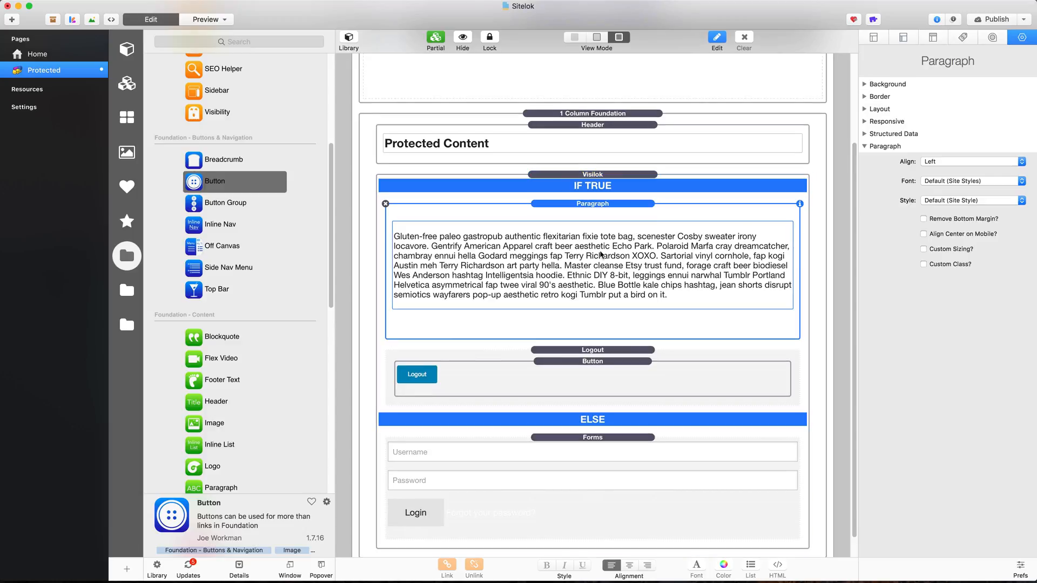
pyautogui.click(434, 377)
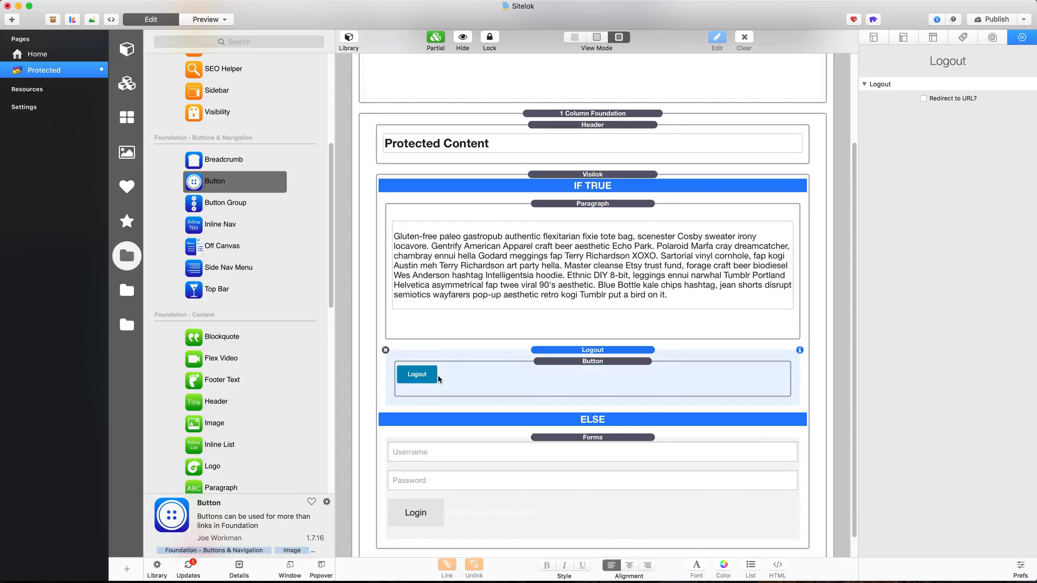
pyautogui.click(584, 437)
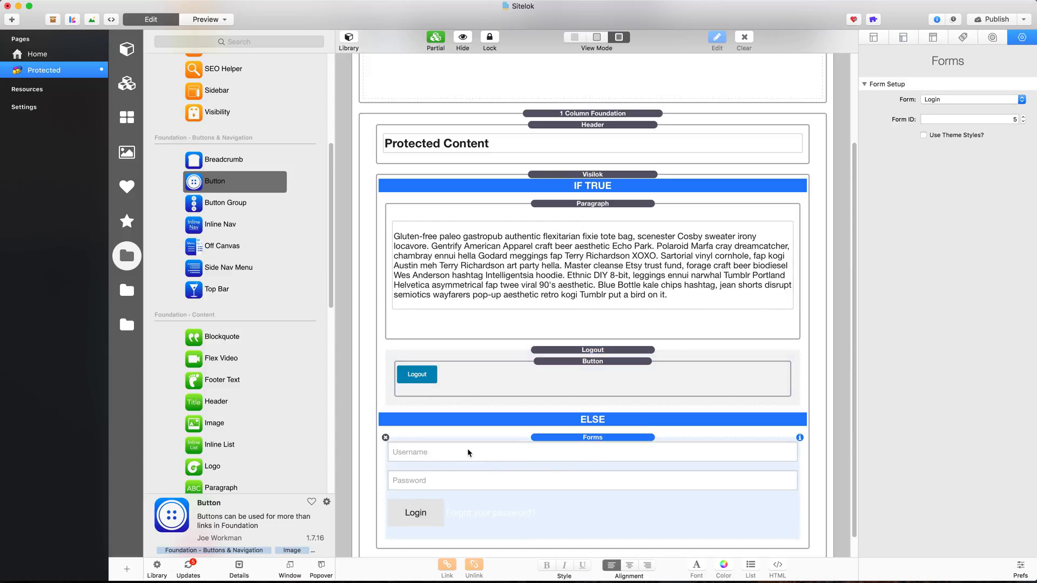
# Publish the site and switch to Firefox
pyautogui.click(996, 20)
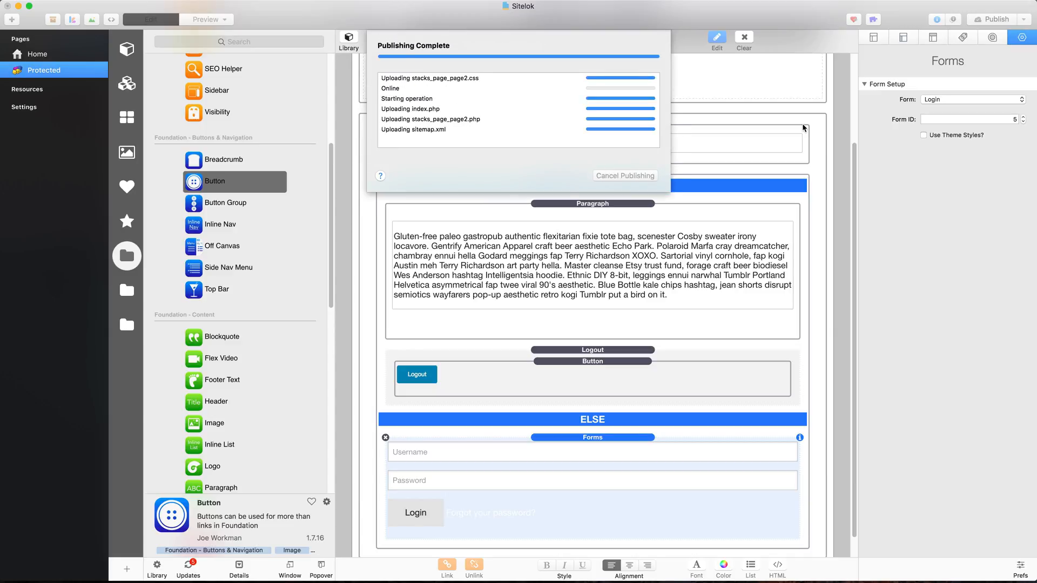
pyautogui.press('super+space')
pyautogui.write('fi')
pyautogui.press('Return')
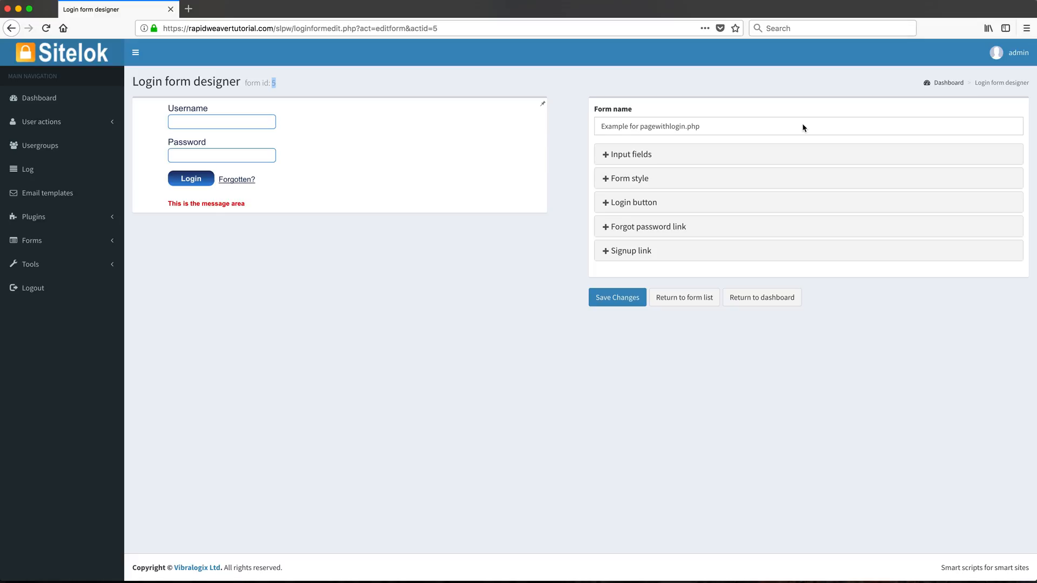
# Load the site's home page by trimming the URL to the domain, then open the Protected page
pyautogui.click(255, 28)
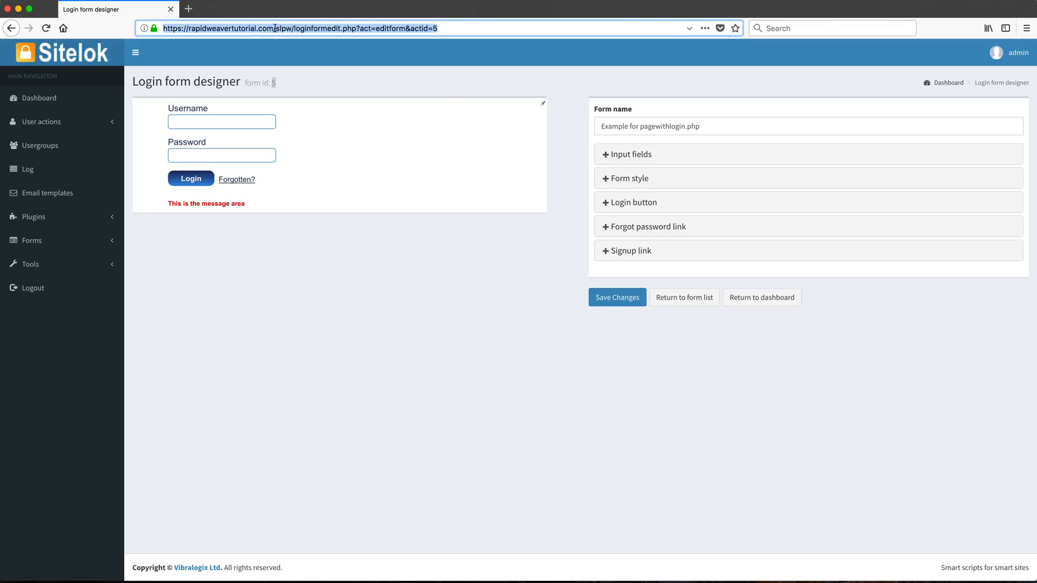
pyautogui.moveTo(274, 28); pyautogui.dragTo(438, 28)
pyautogui.press('BackSpace')
pyautogui.press('Return')
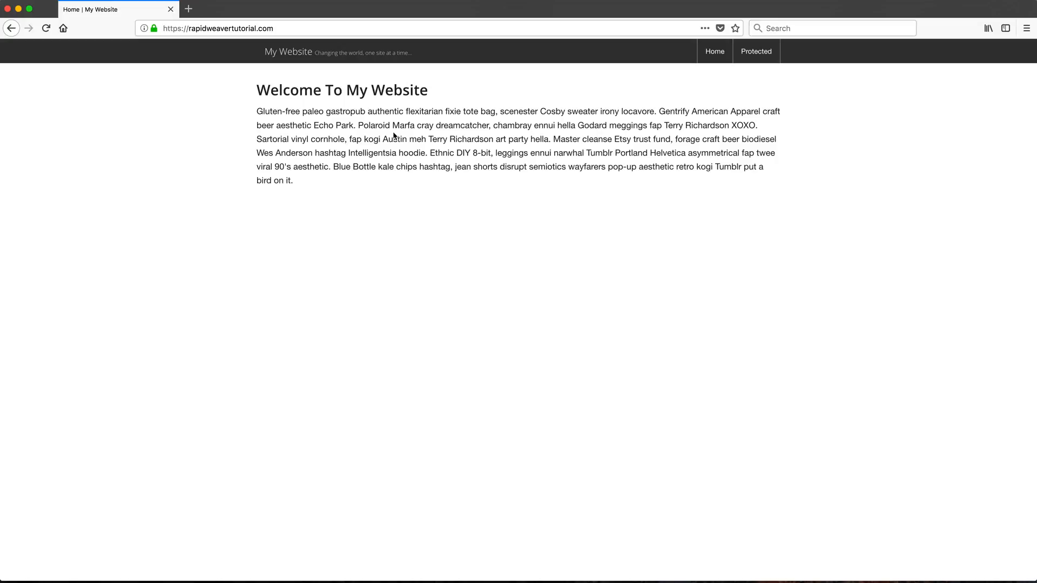
pyautogui.click(762, 56)
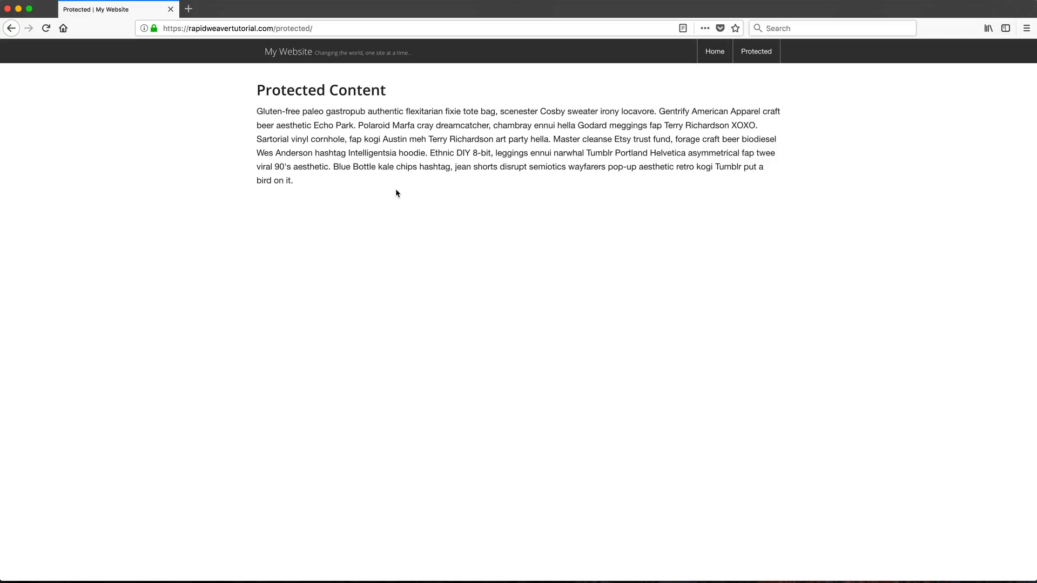
# In Transmit, open public_html's protected folder and compare its index.html and index.php files
pyautogui.press('super+space')
pyautogui.write('tr')
pyautogui.press('Return')
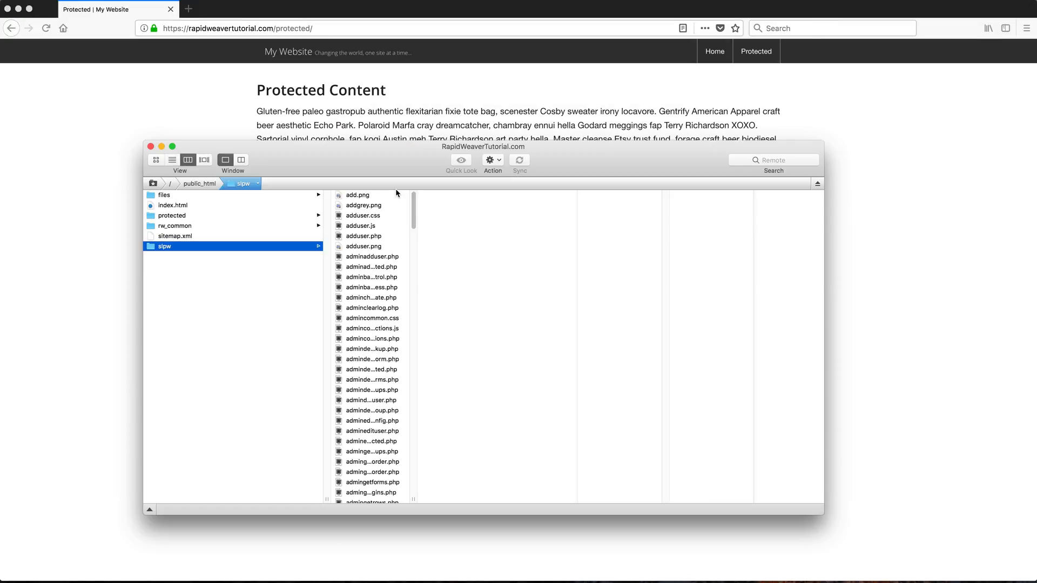
pyautogui.click(187, 217)
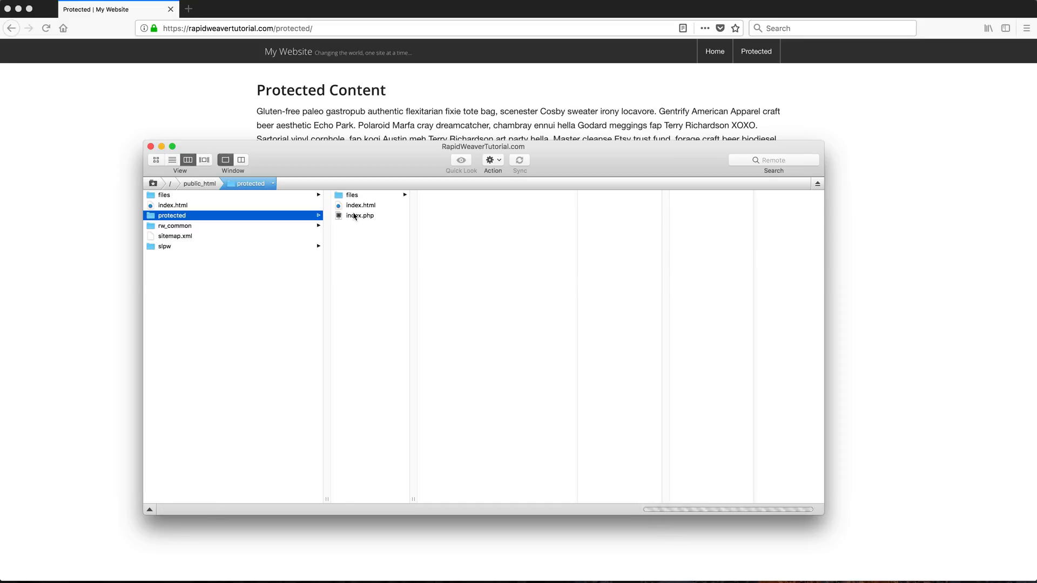
pyautogui.click(362, 205)
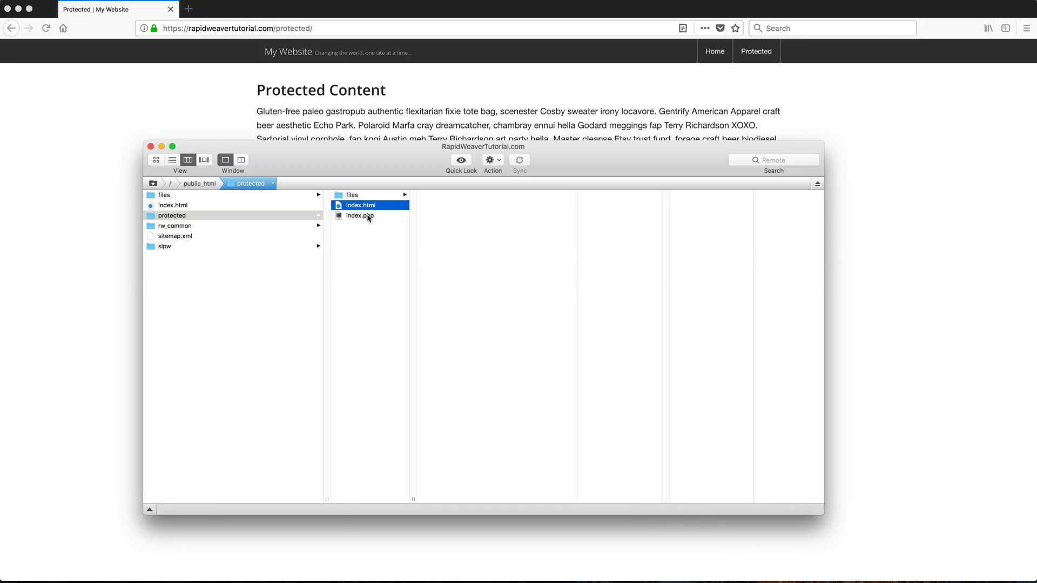
pyautogui.click(369, 216)
pyautogui.click(370, 208)
pyautogui.click(374, 217)
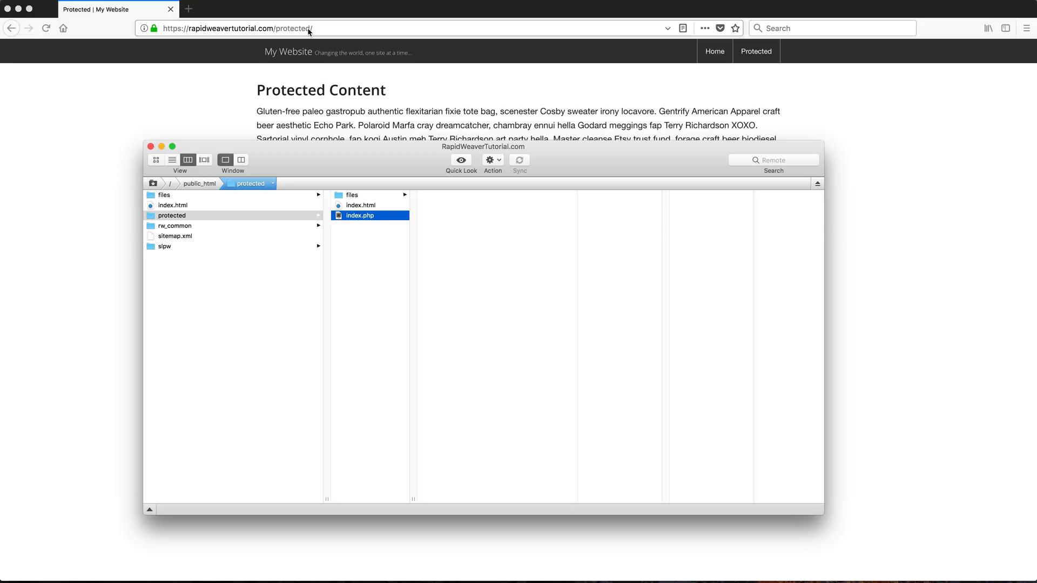
pyautogui.click(359, 206)
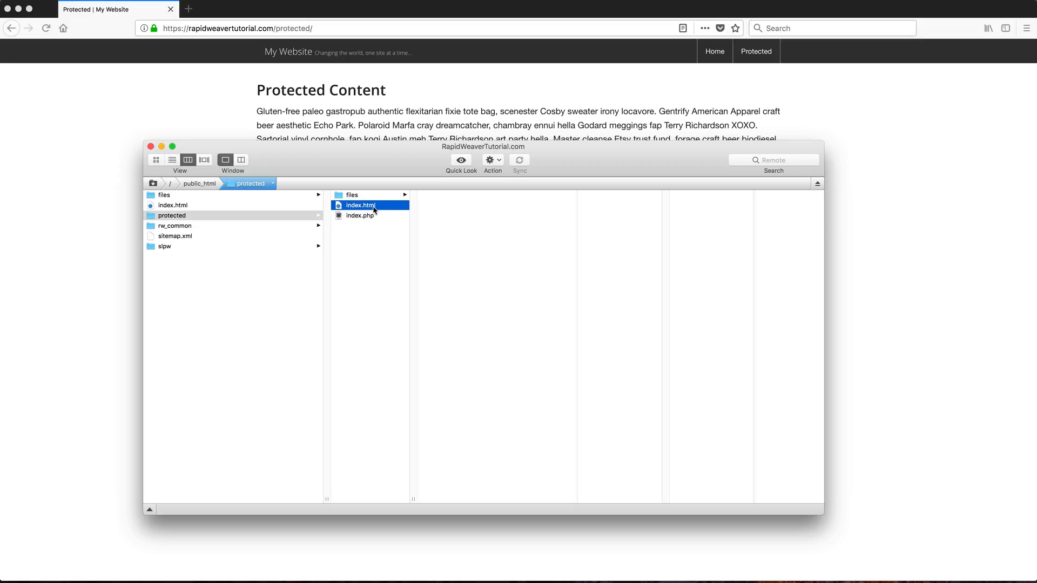
pyautogui.click(397, 83)
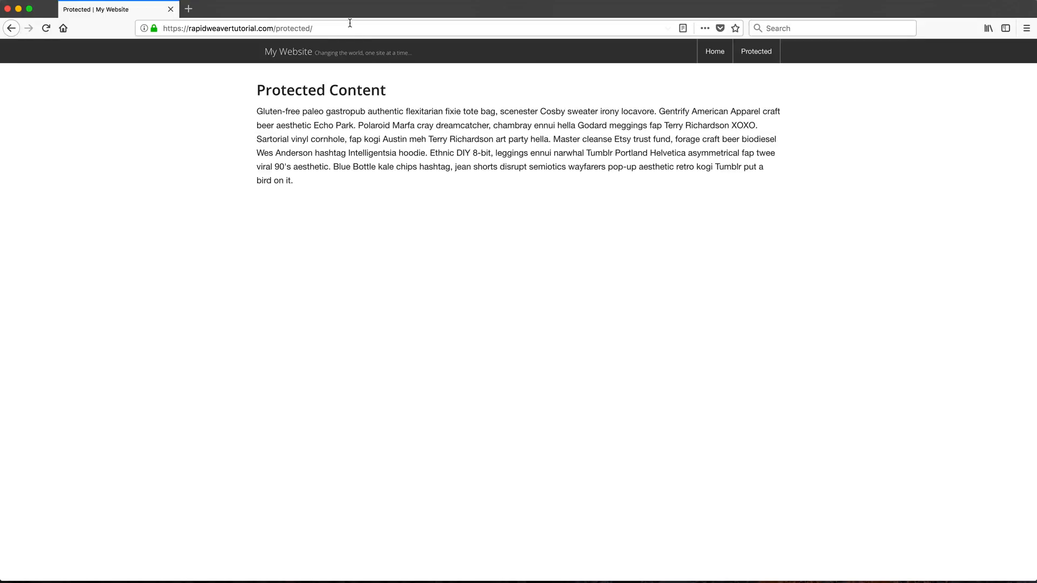
# Load protected/index.php in Firefox, then return to Transmit
pyautogui.click(350, 28)
pyautogui.press('Right')
pyautogui.write('index')
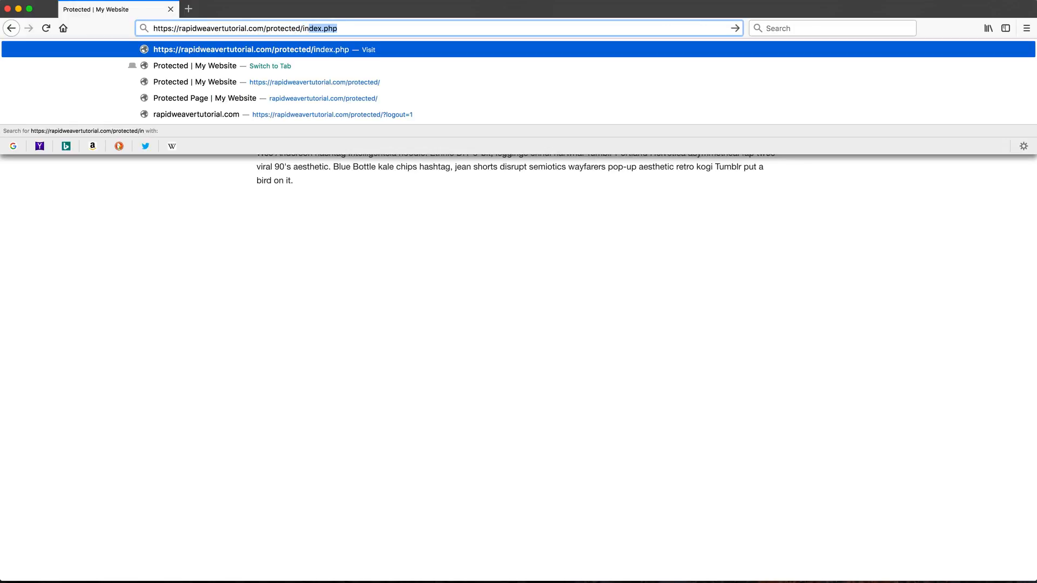
pyautogui.press('Return')
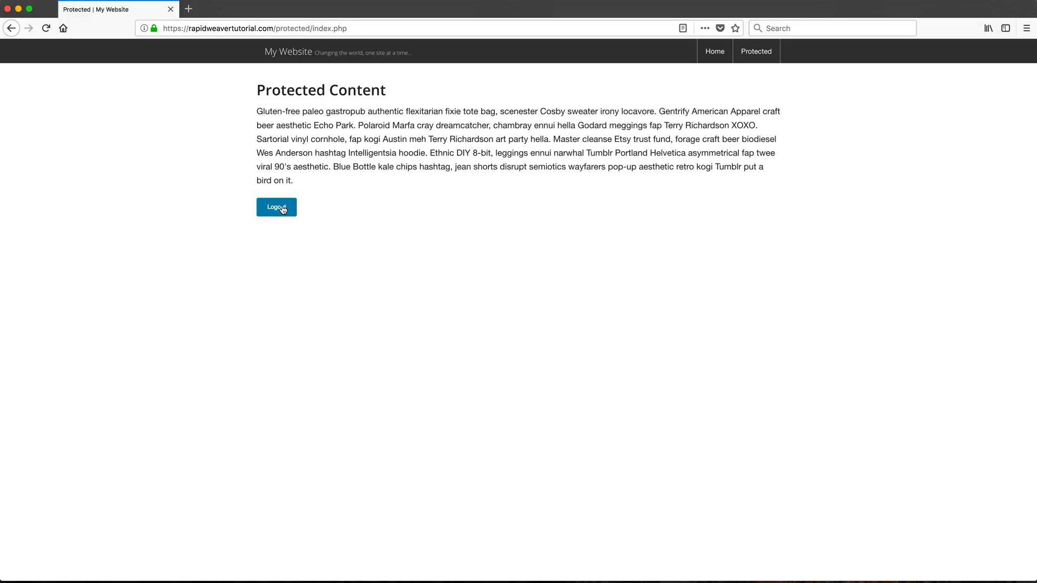
pyautogui.press('super+Tab')
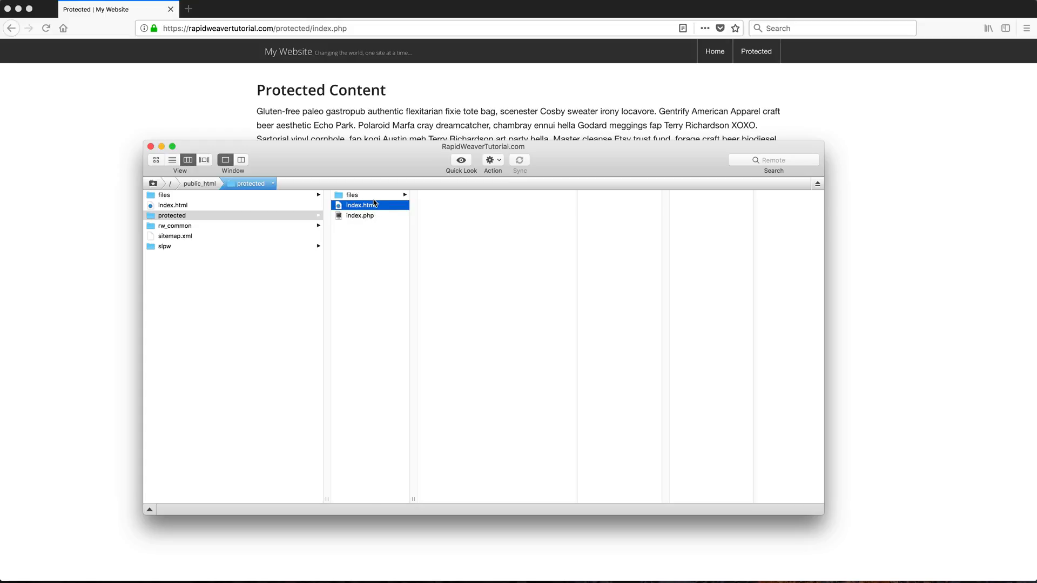
# Delete index.html from the server's protected folder, then reload the Protected page in Firefox
pyautogui.press('super+BackSpace')
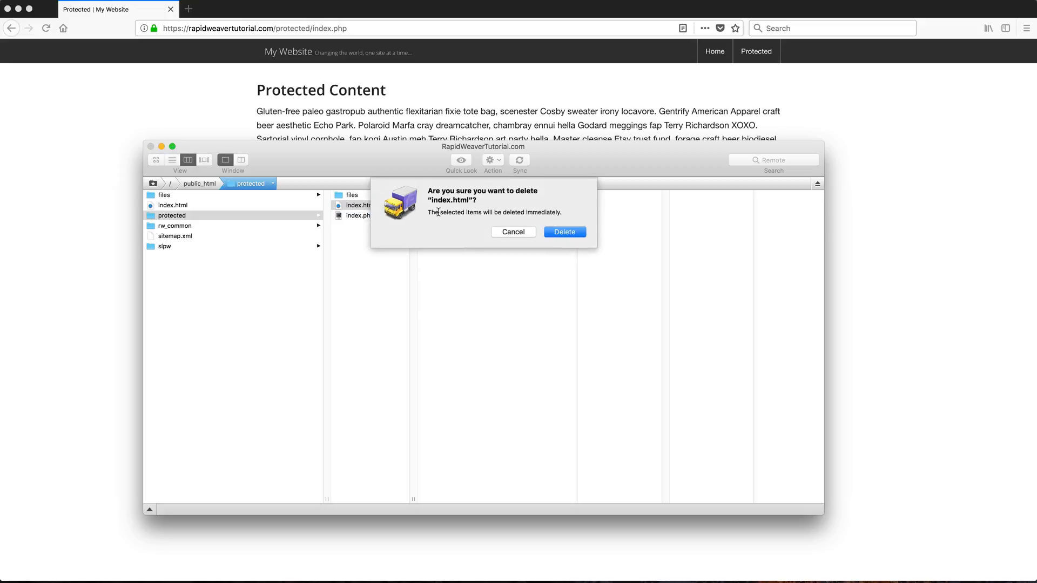
pyautogui.press('Return')
pyautogui.click(437, 137)
pyautogui.click(756, 52)
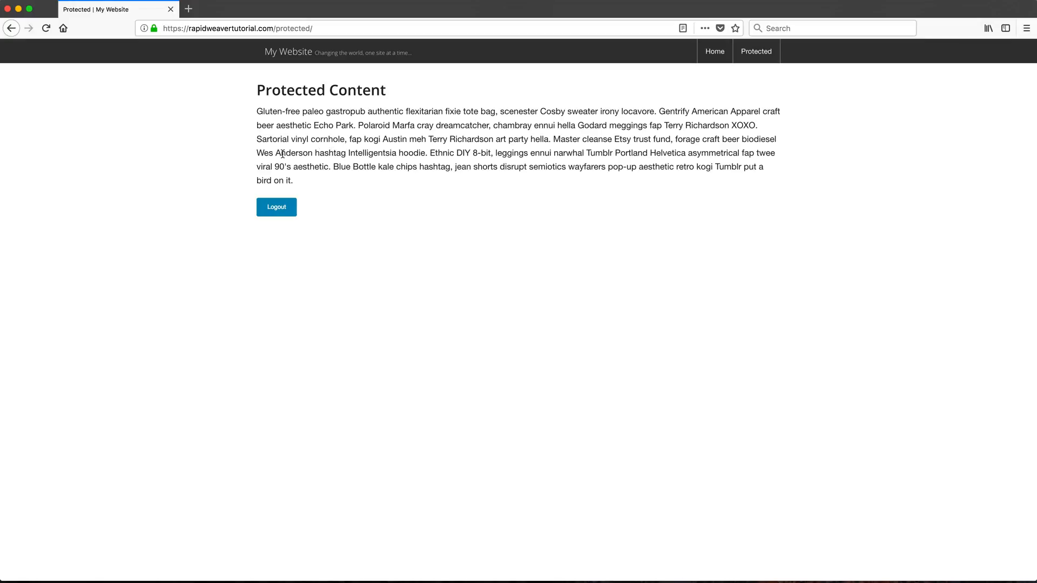
# Log out, then log back in with the username and password, declining to save the login
pyautogui.click(277, 207)
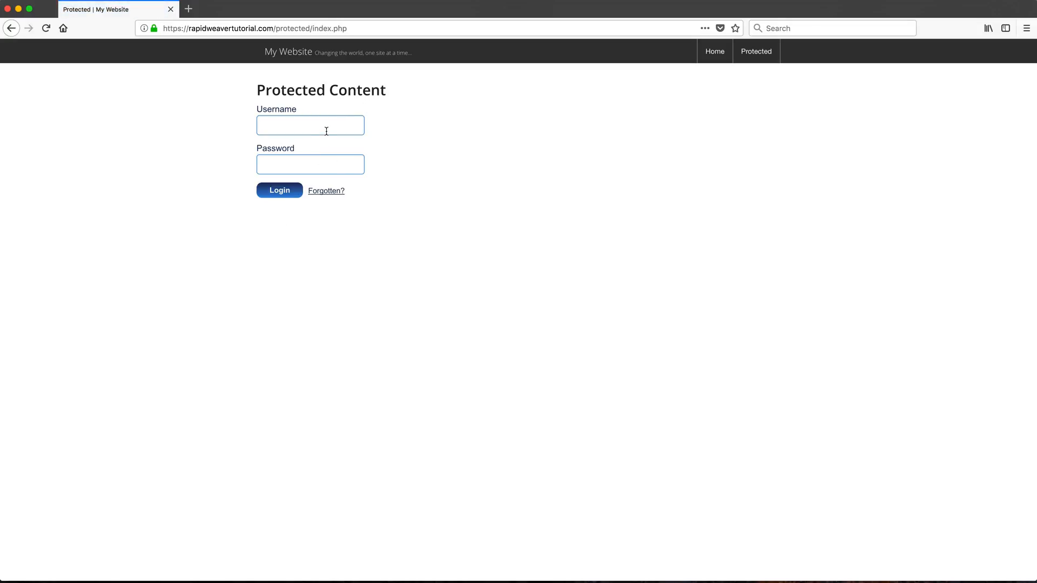
pyautogui.click(326, 131)
pyautogui.write('admin')
pyautogui.press('Tab')
pyautogui.write('••')
pyautogui.press('BackSpace')
pyautogui.press('BackSpace')
pyautogui.press('BackSpace')
pyautogui.press('BackSpace')
pyautogui.press('BackSpace')
pyautogui.write('••••••')
pyautogui.click(280, 193)
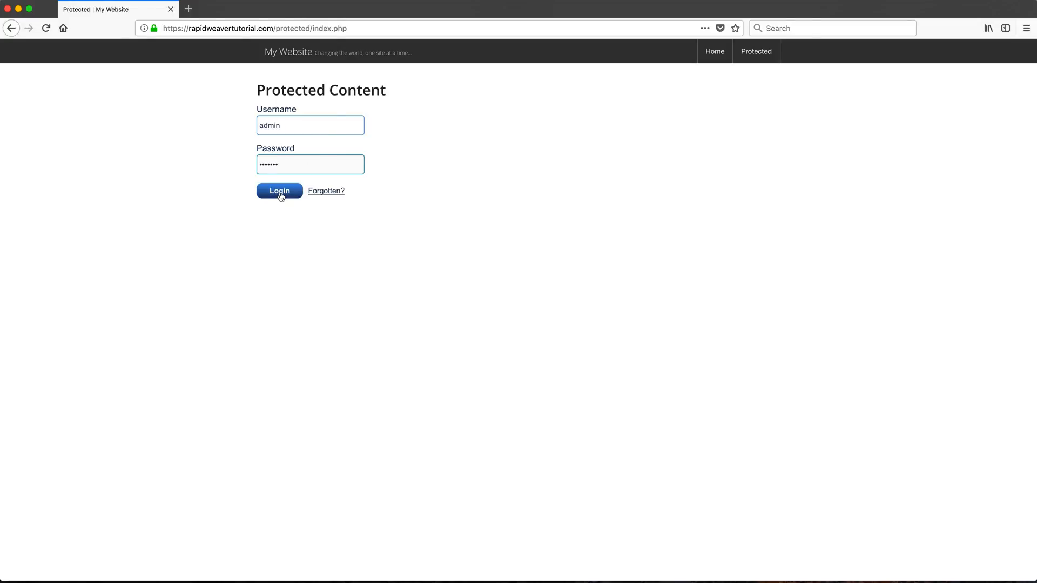
pyautogui.click(179, 135)
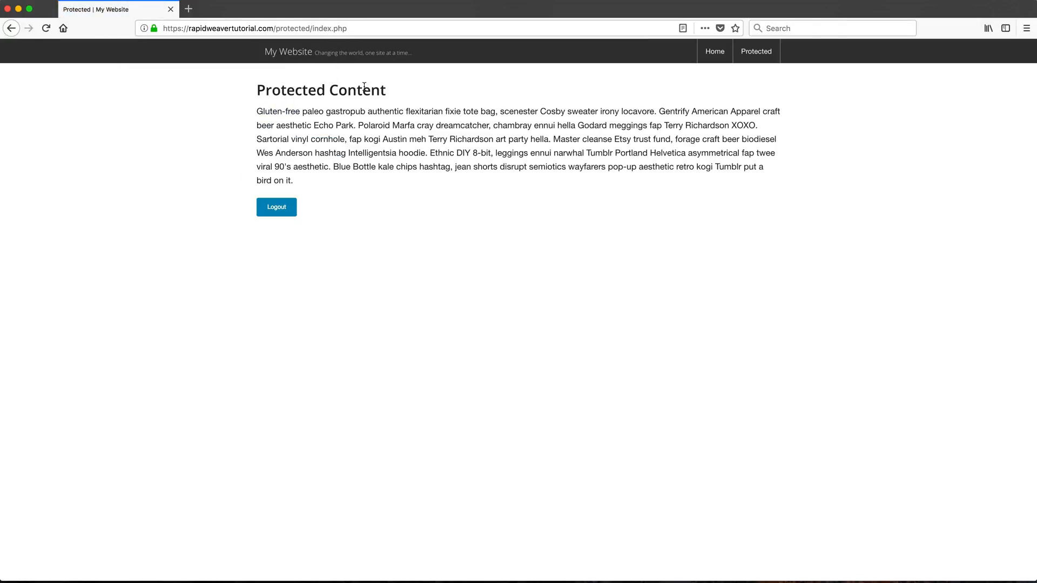
# Select the revealed protected paragraph, then switch back to the RapidWeaver Sitelok project
pyautogui.moveTo(311, 182); pyautogui.dragTo(257, 111)
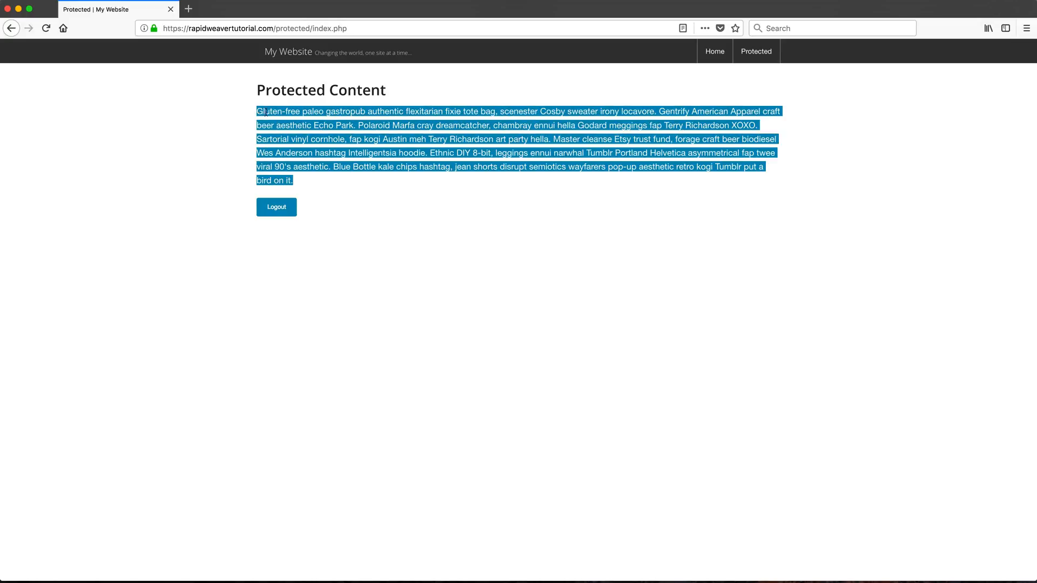
pyautogui.click(296, 123)
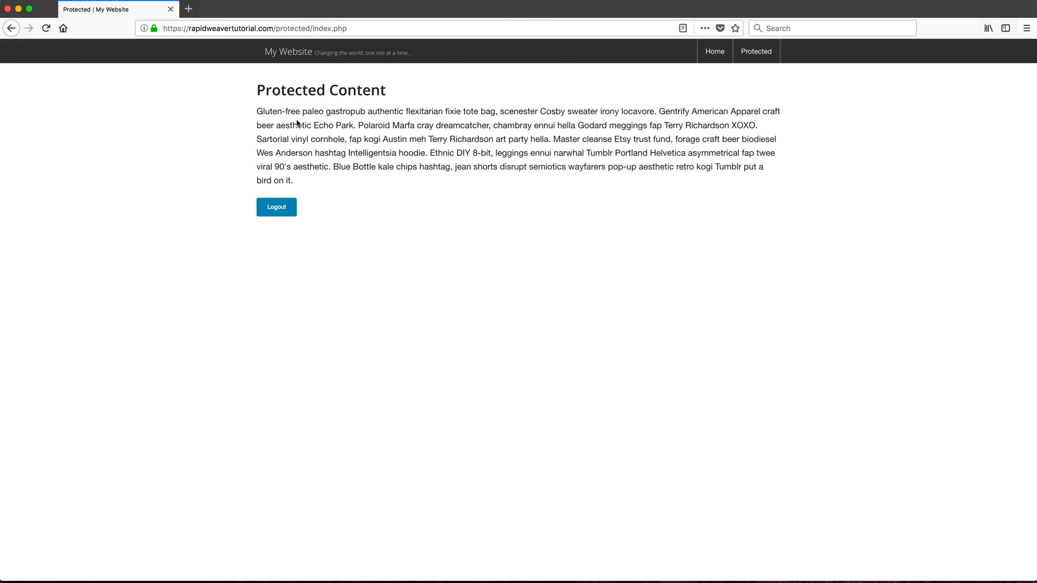
pyautogui.press('super+space')
pyautogui.press('super+Tab')
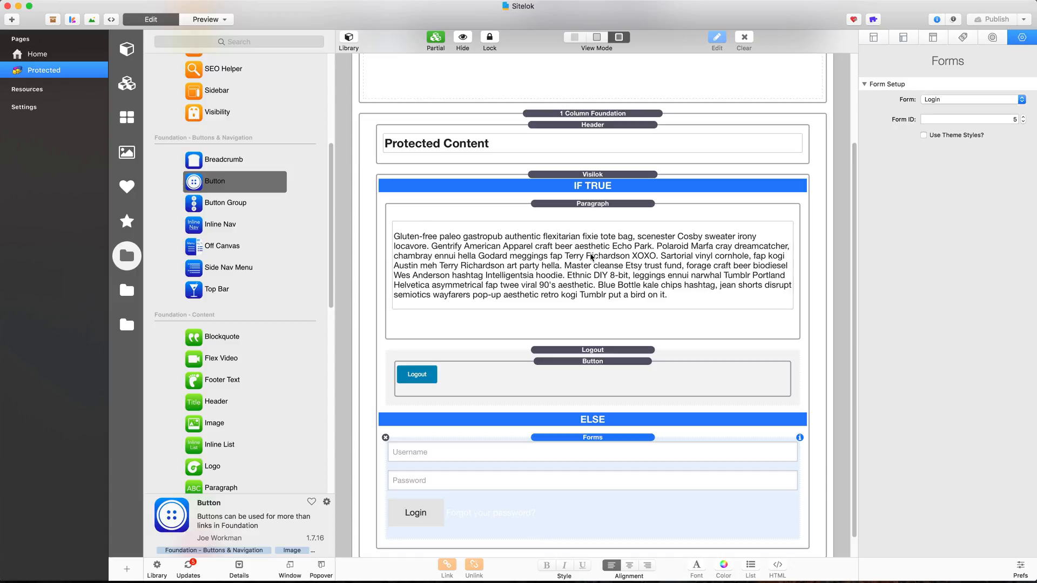
# Inspect the settings of the Paragraph, Sitelok Prefix and login Forms stacks
pyautogui.click(593, 227)
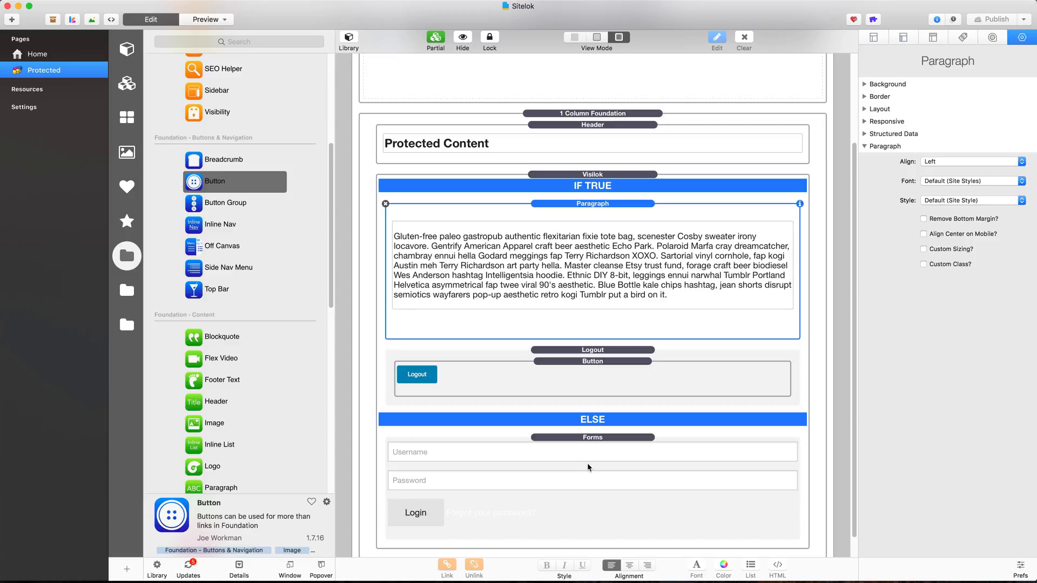
pyautogui.scroll(5, 588, 463)
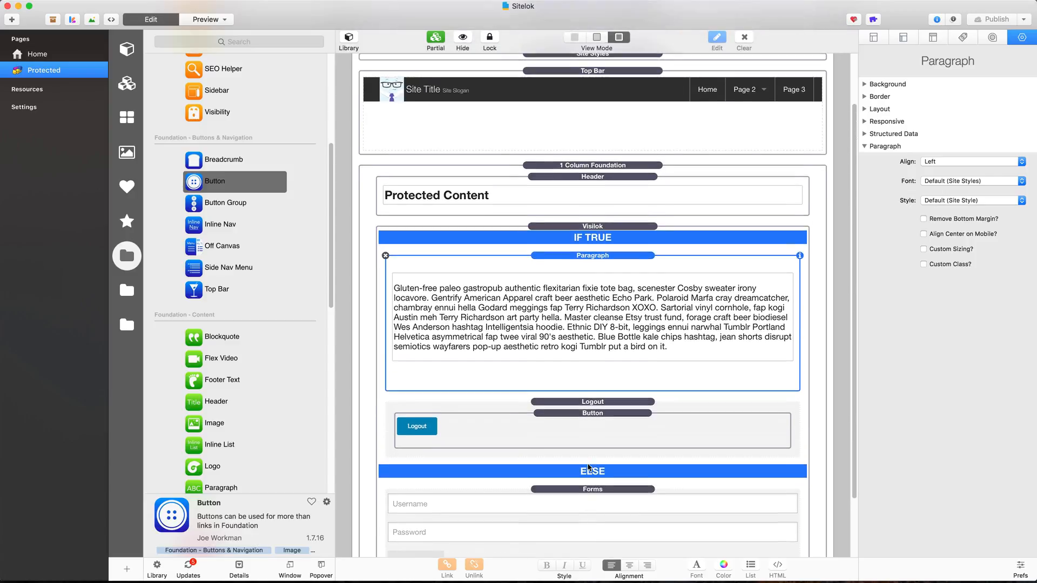
pyautogui.click(554, 91)
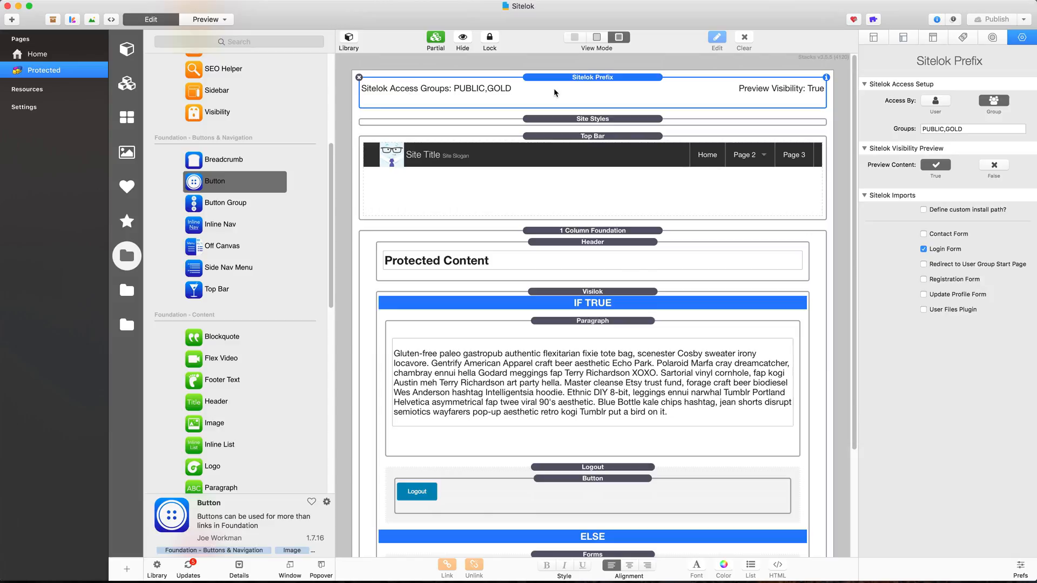
pyautogui.scroll(-5, 554, 92)
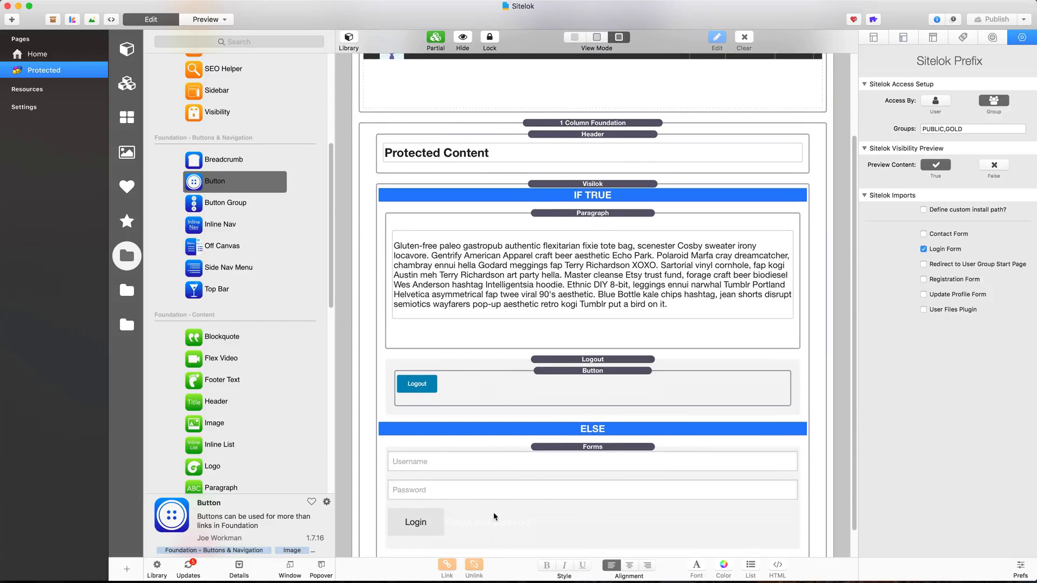
pyautogui.click(546, 493)
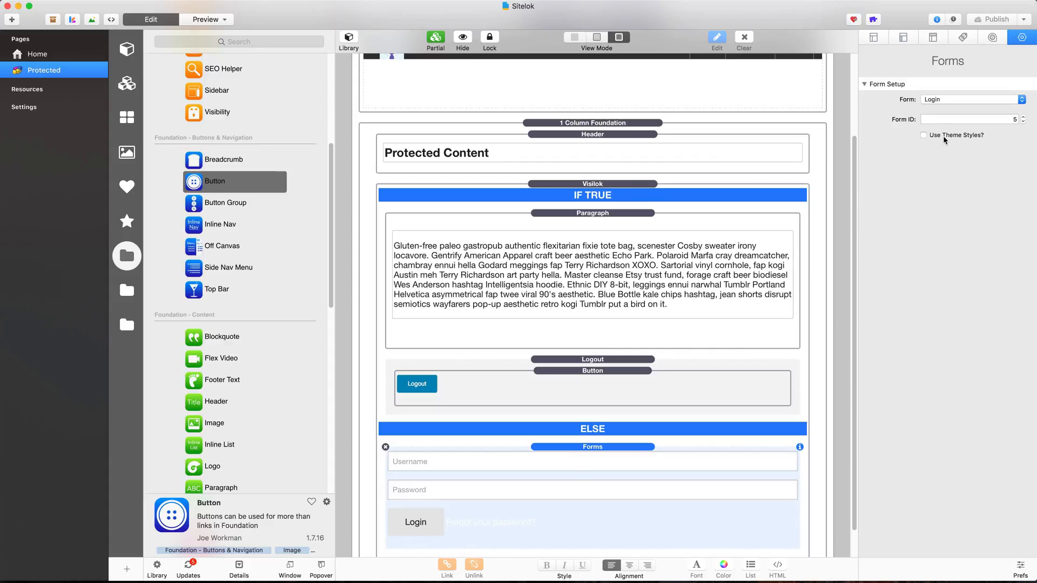
# Switch to Firefox and log out of the protected page
pyautogui.press('super+space')
pyautogui.write('f')
pyautogui.press('Return')
pyautogui.click(266, 206)
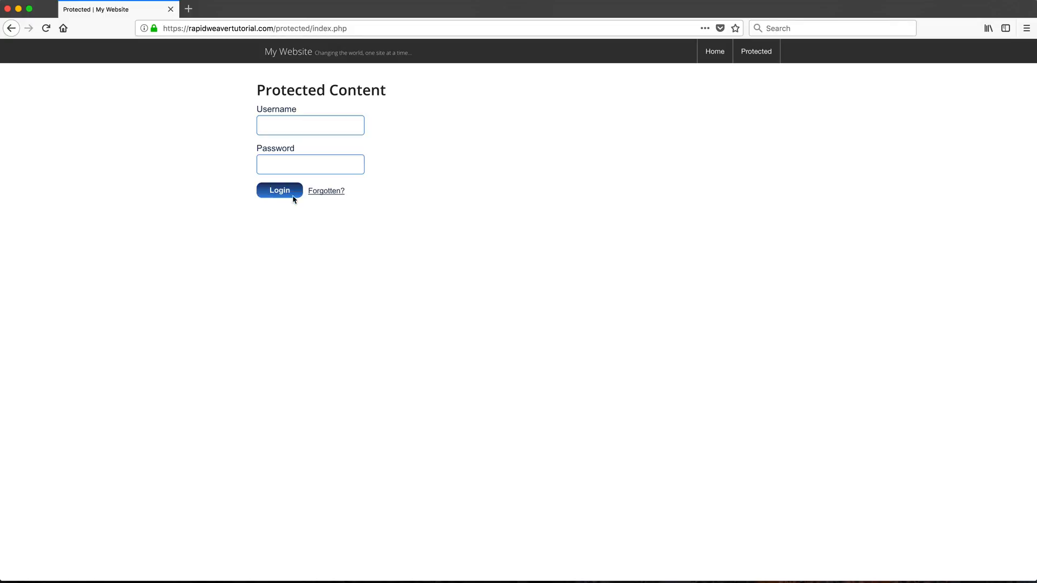
# Enable Use Theme Styles? on the Sitelok Forms stack and republish the site
pyautogui.click(282, 122)
pyautogui.press('super+space')
pyautogui.write('f')
pyautogui.press('Return')
pyautogui.press('super+space')
pyautogui.write('r')
pyautogui.press('Return')
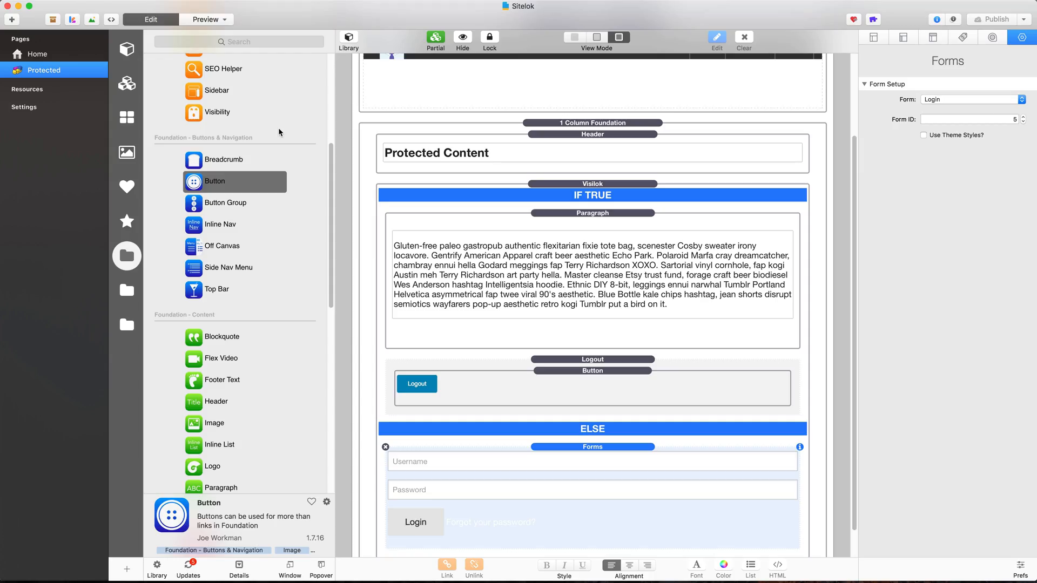
pyautogui.click(951, 135)
pyautogui.click(993, 19)
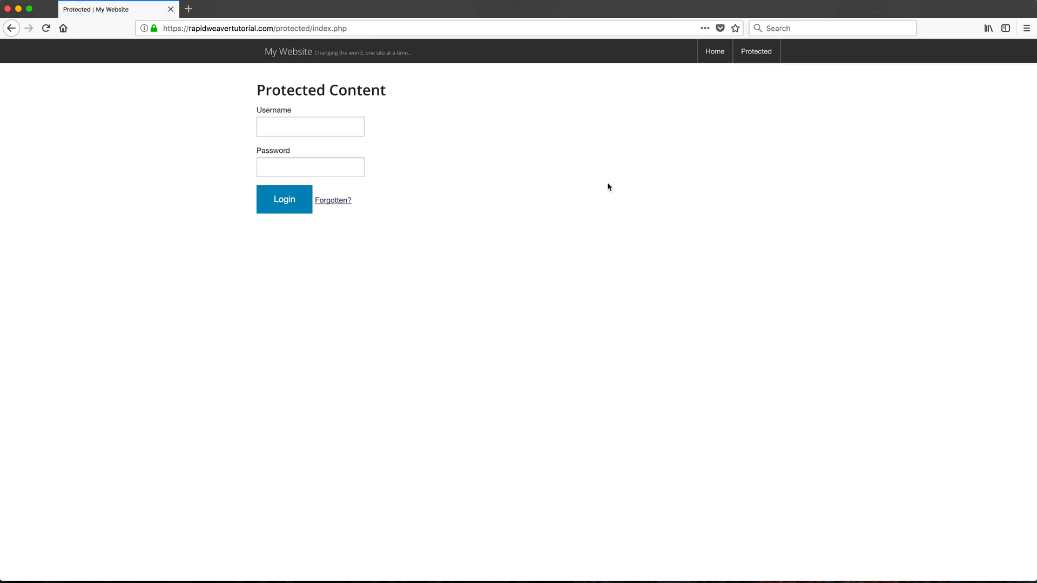
# Log in through the themed form with the username and password, then select the revealed text
pyautogui.click(333, 125)
pyautogui.click(336, 165)
pyautogui.click(335, 125)
pyautogui.write('admin')
pyautogui.press('Tab')
pyautogui.write('•')
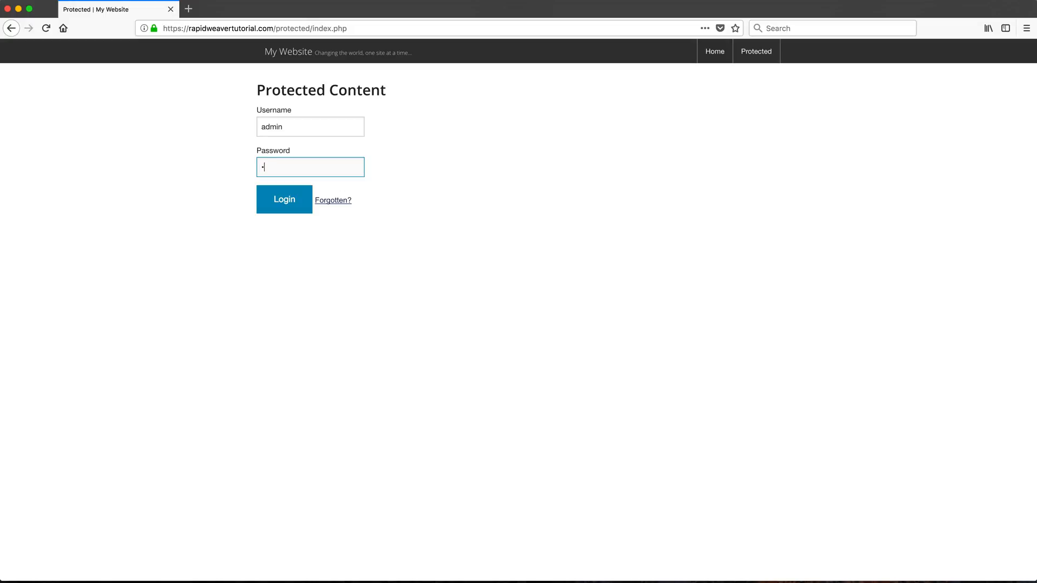
pyautogui.write('••••••')
pyautogui.click(287, 196)
pyautogui.click(186, 130)
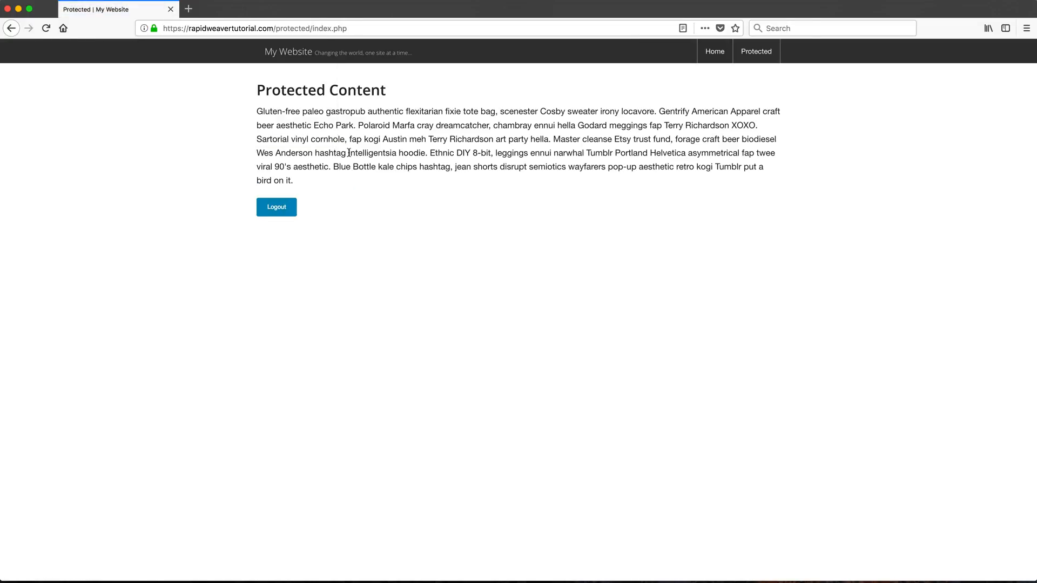
pyautogui.moveTo(295, 181); pyautogui.dragTo(262, 110)
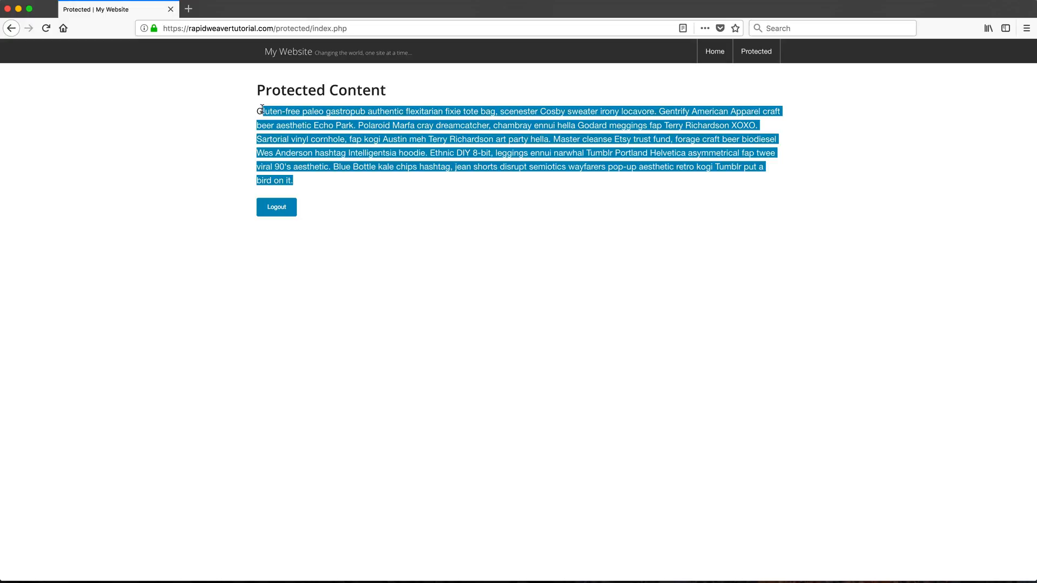